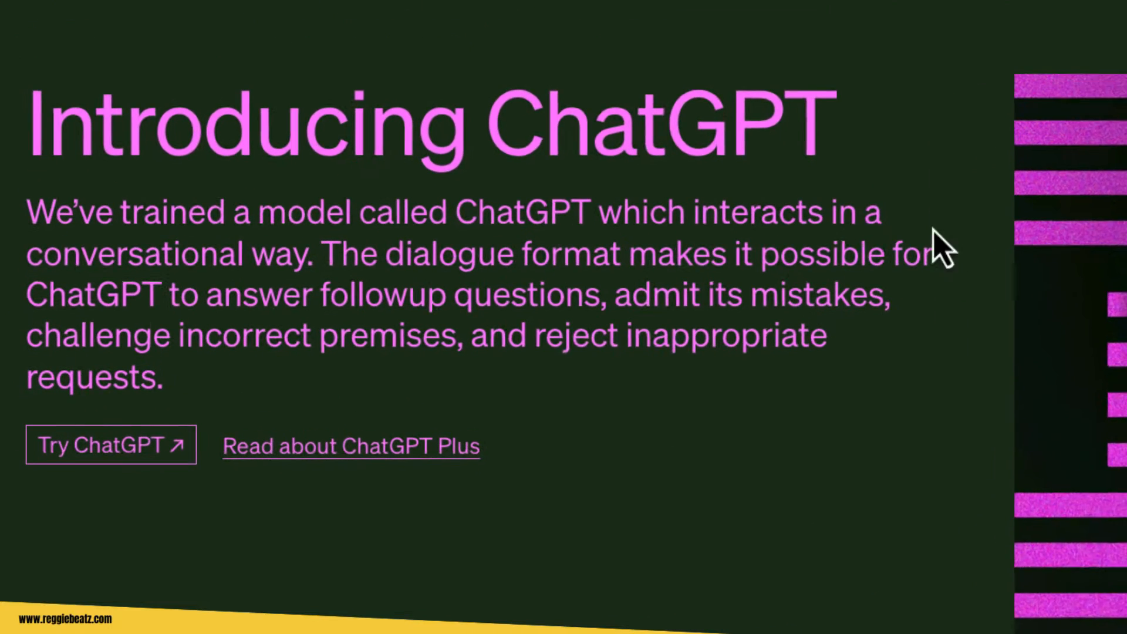
Open ChatGPT from the introduction page and log in with a Google account.
{"action": "left_click", "coordinate": [150, 461]}
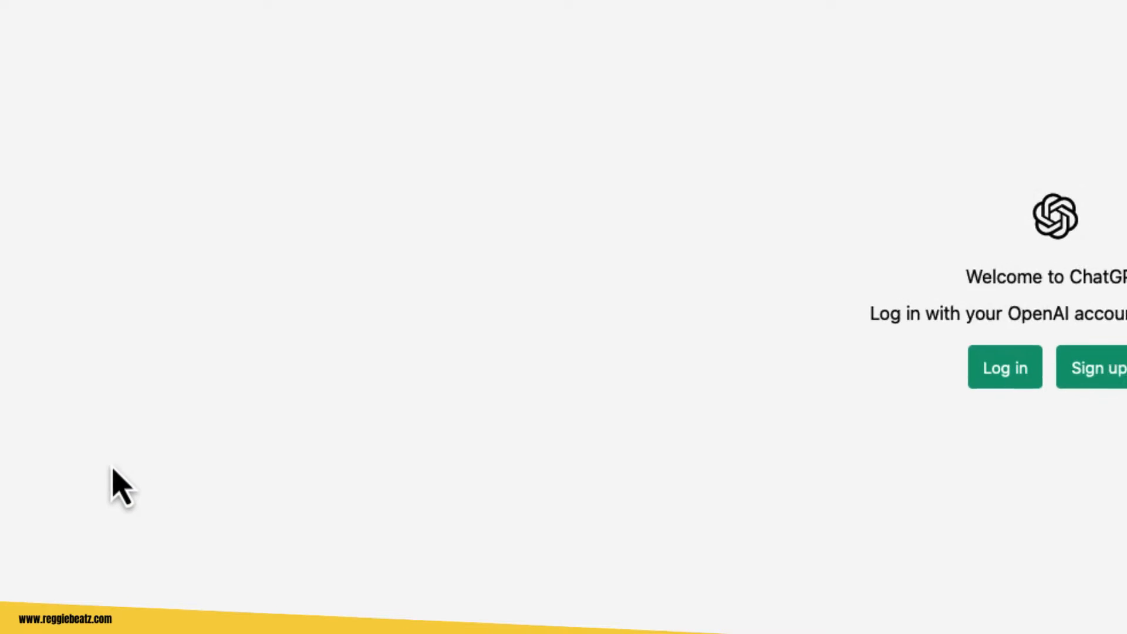
{"action": "left_click", "coordinate": [1005, 380]}
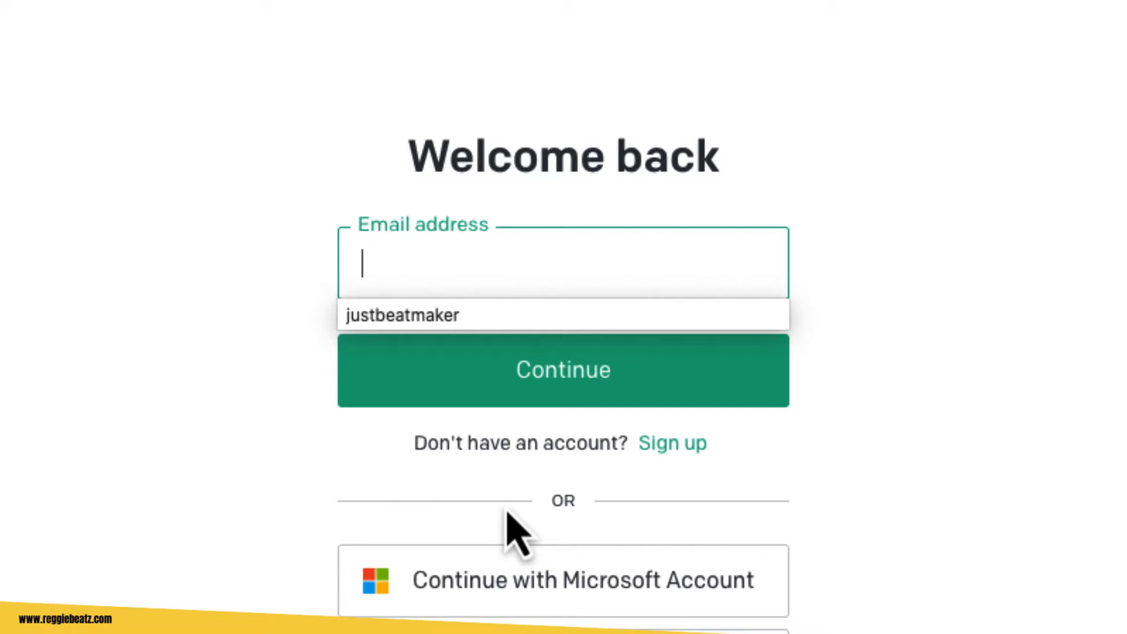
{"action": "left_click", "coordinate": [569, 479]}
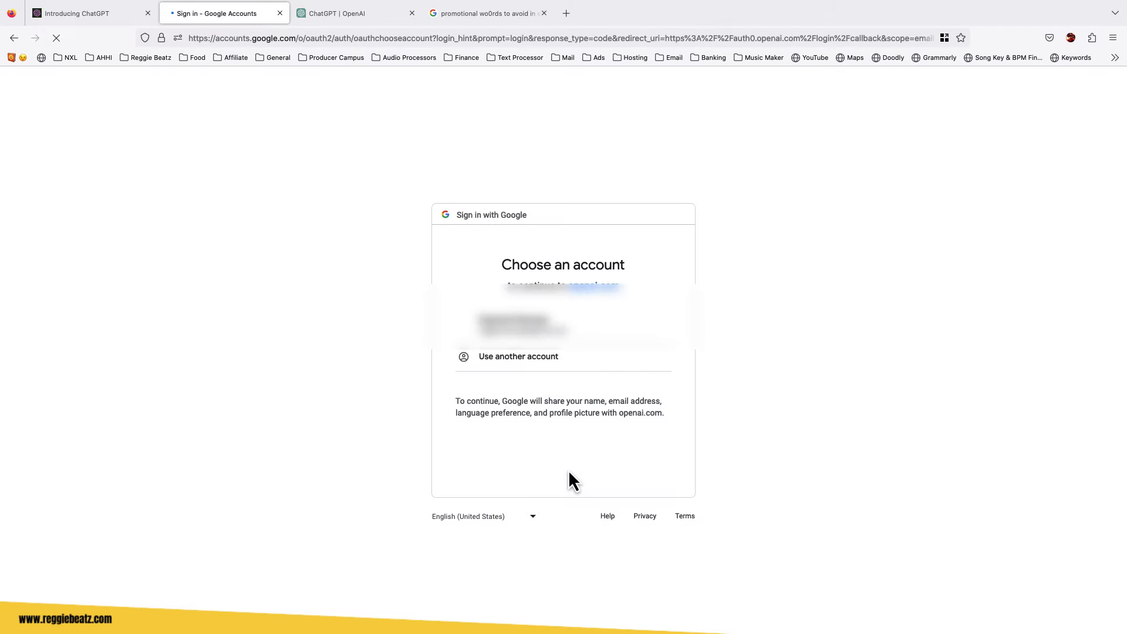
{"action": "left_click", "coordinate": [567, 328]}
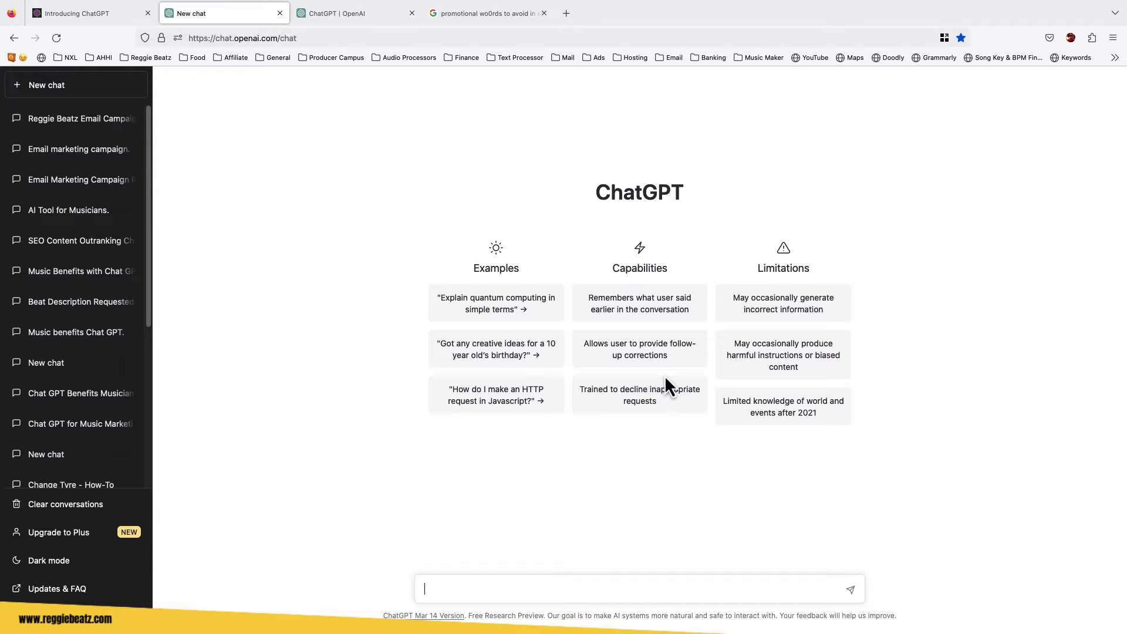
{"action": "type", "text": "Hi, i am reggie beatz, i "}
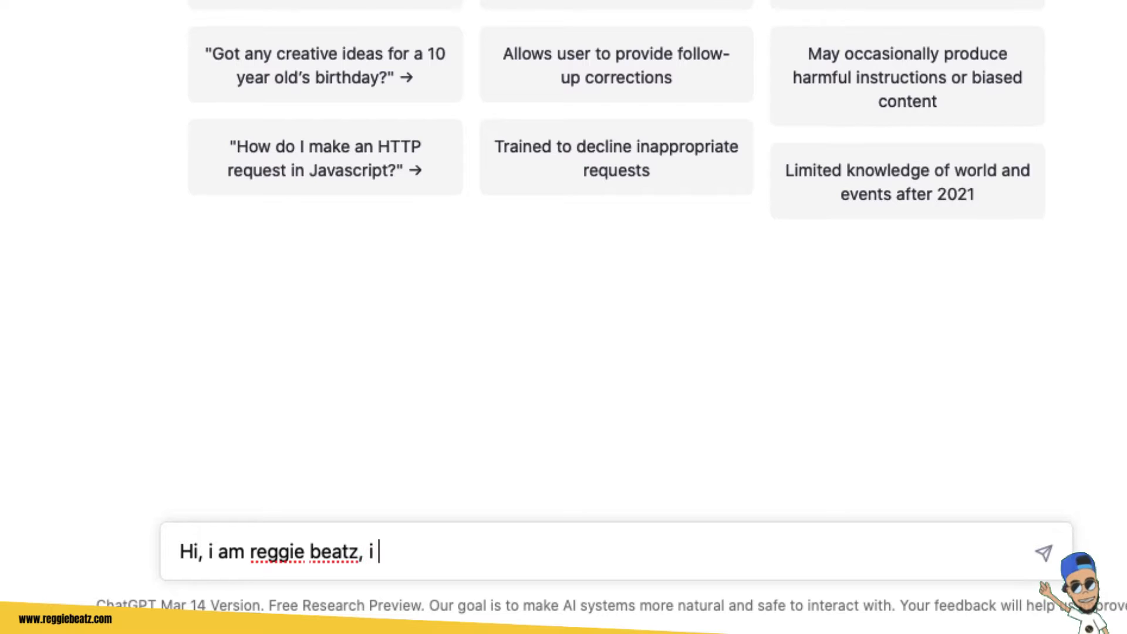
{"action": "type", "text": "have a beatstore called www.reggiebeatz"}
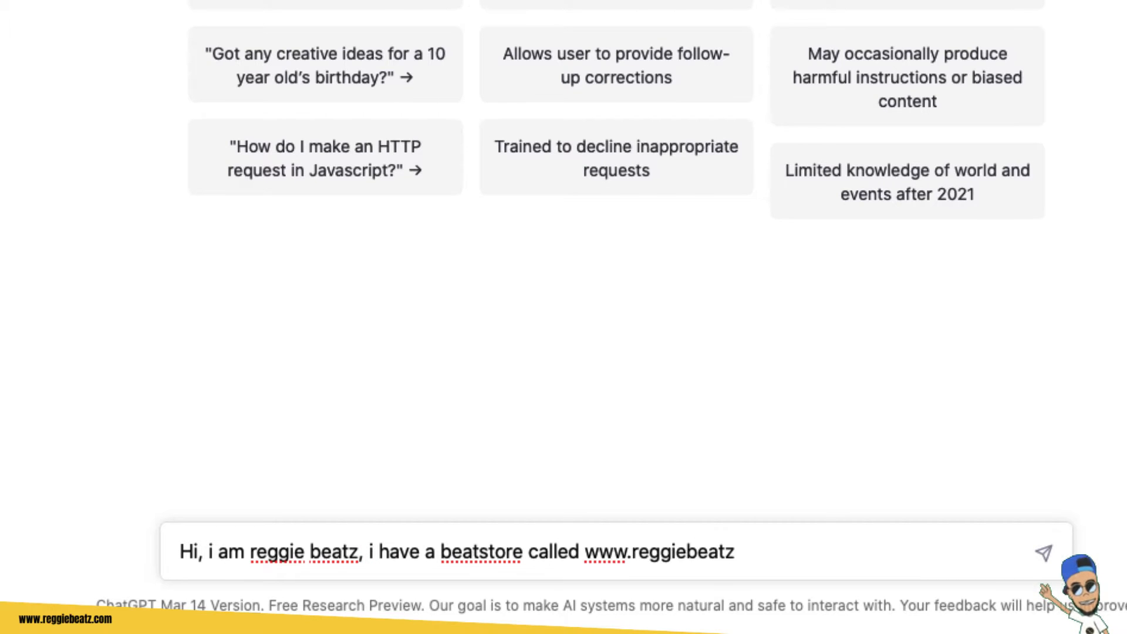
{"action": "type", "text": ".com. my beatstore se"}
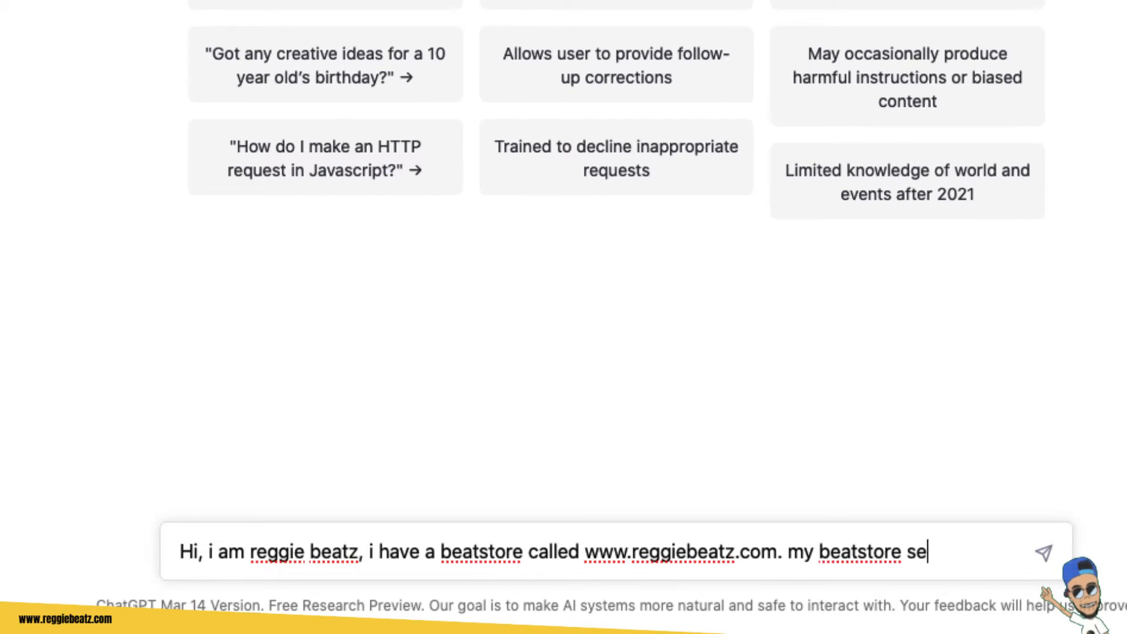
{"action": "type", "text": "lls and leases hip hop beats"}
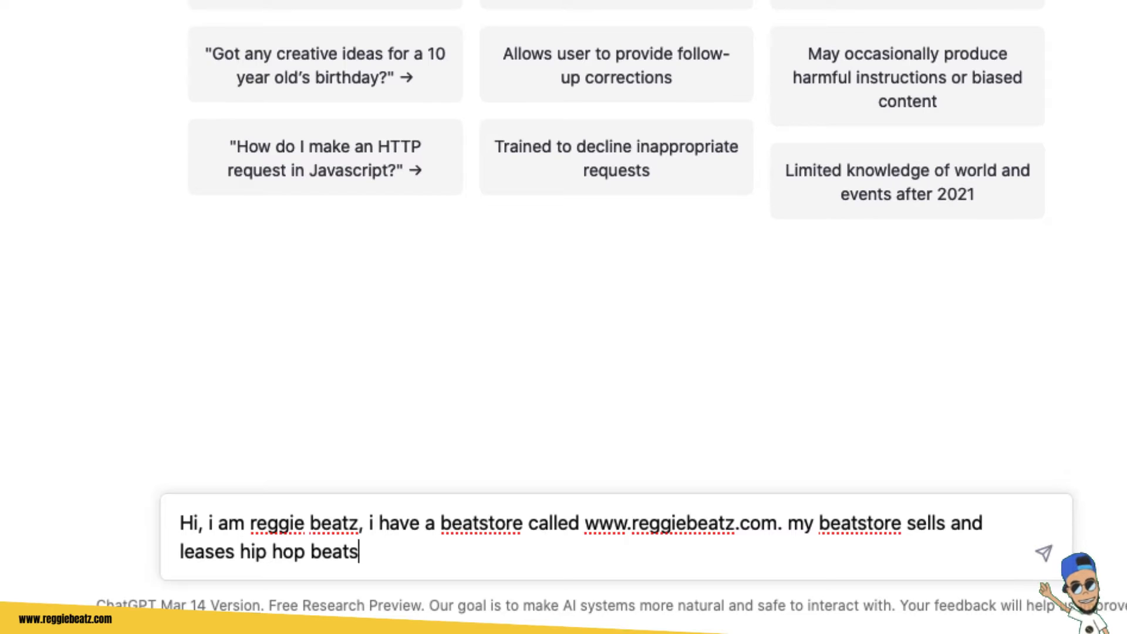
{"action": "type", "text": "."}
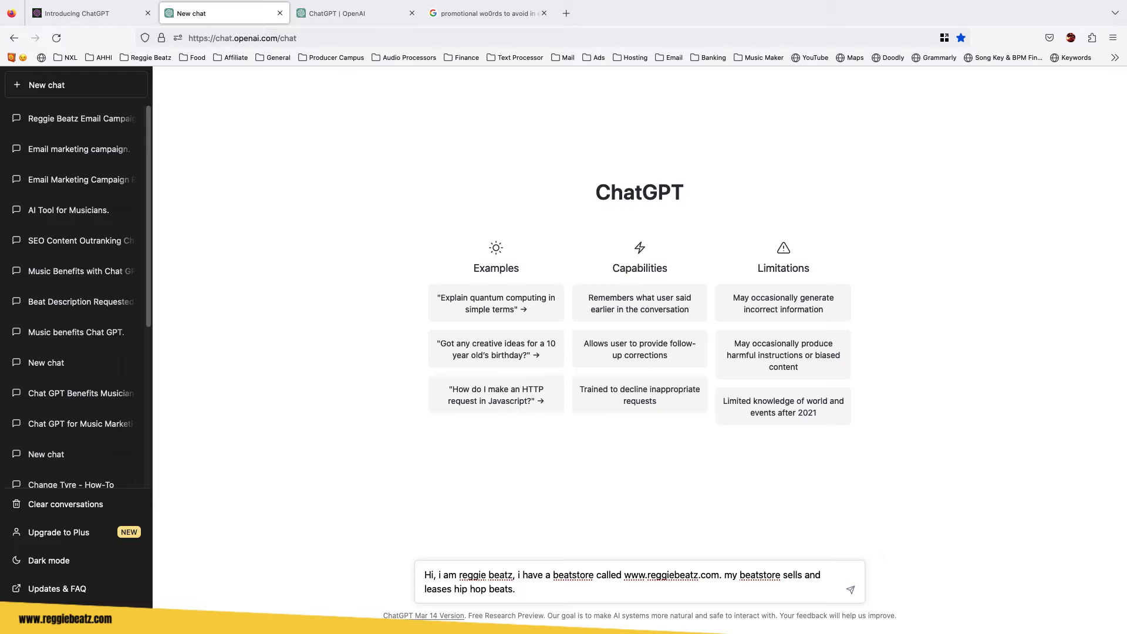
Add that buyers' emails are stored for marketing emails about your beats, correcting the misspelled word to 'marketing'.
{"action": "type", "text": "Wh"}
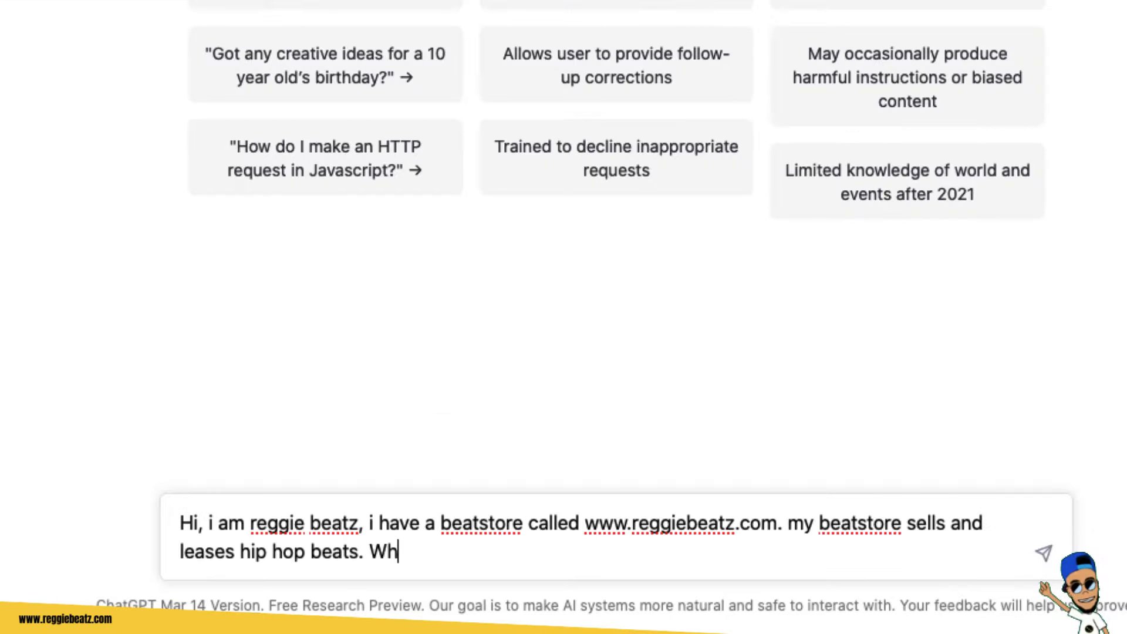
{"action": "type", "text": "en a client buys my beat, i get their email and store it so i can send them"}
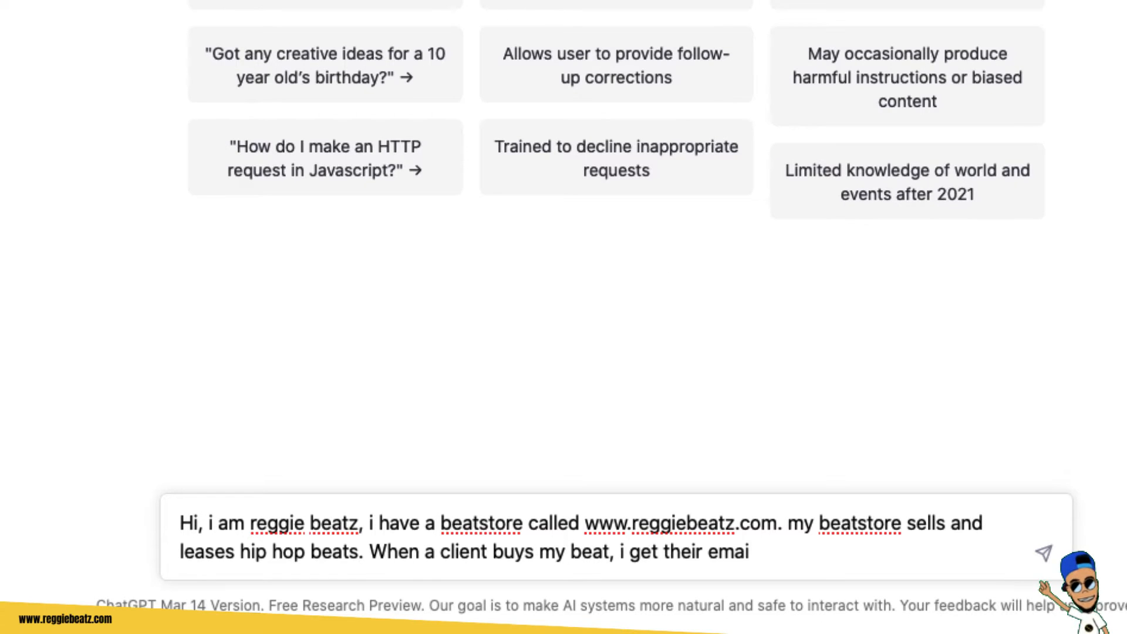
{"action": "type", "text": " makreting emails about my beats"}
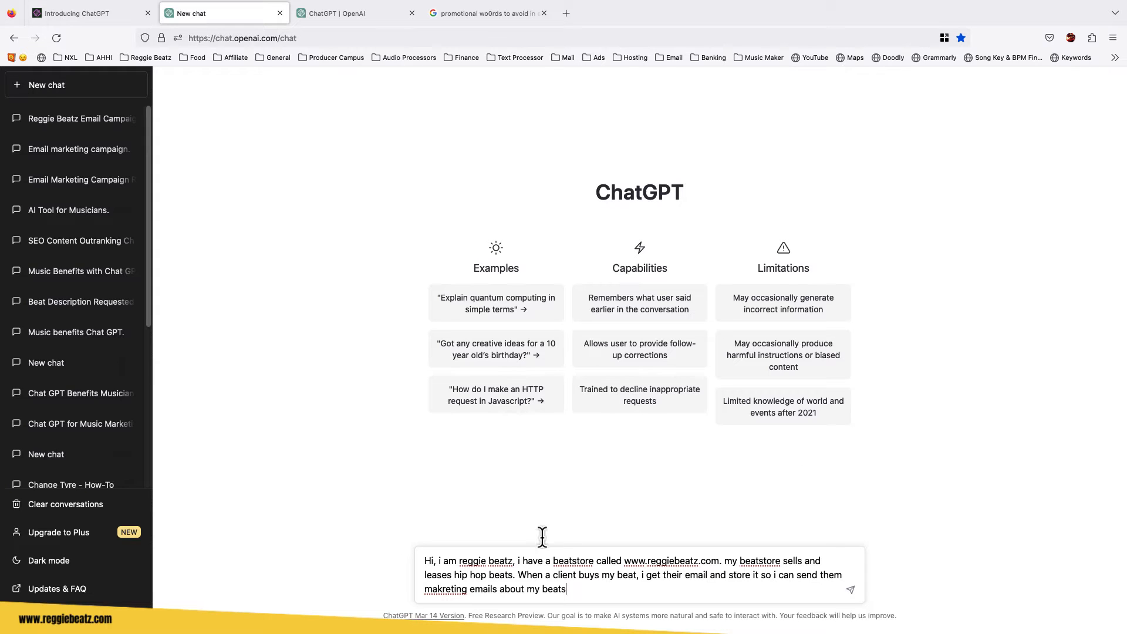
{"action": "right_click", "coordinate": [440, 589]}
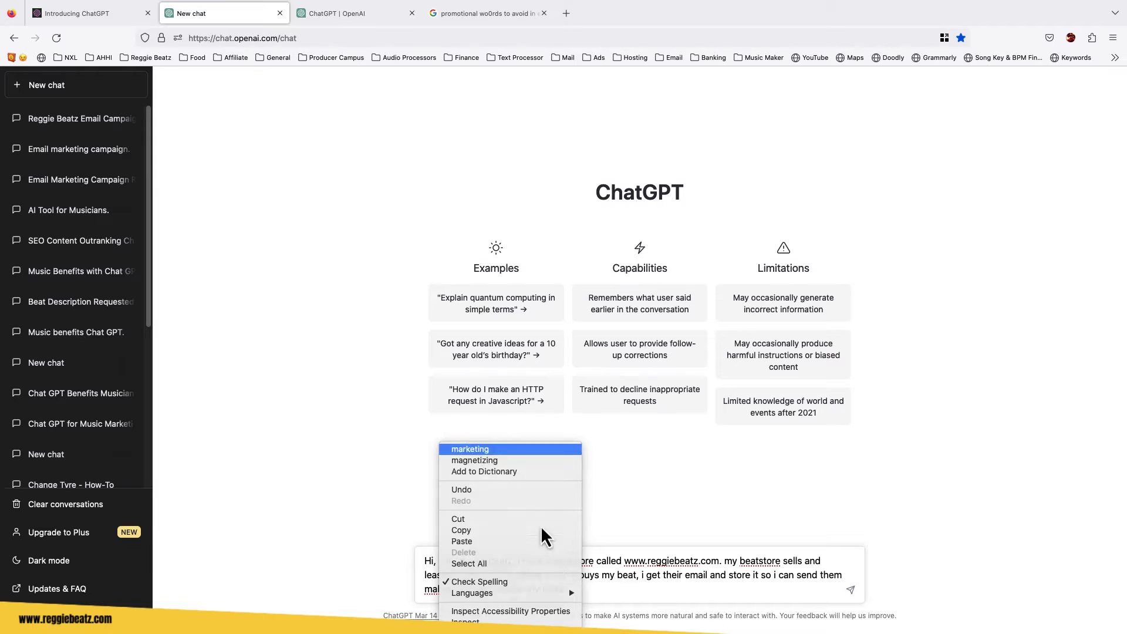
{"action": "left_click", "coordinate": [483, 450]}
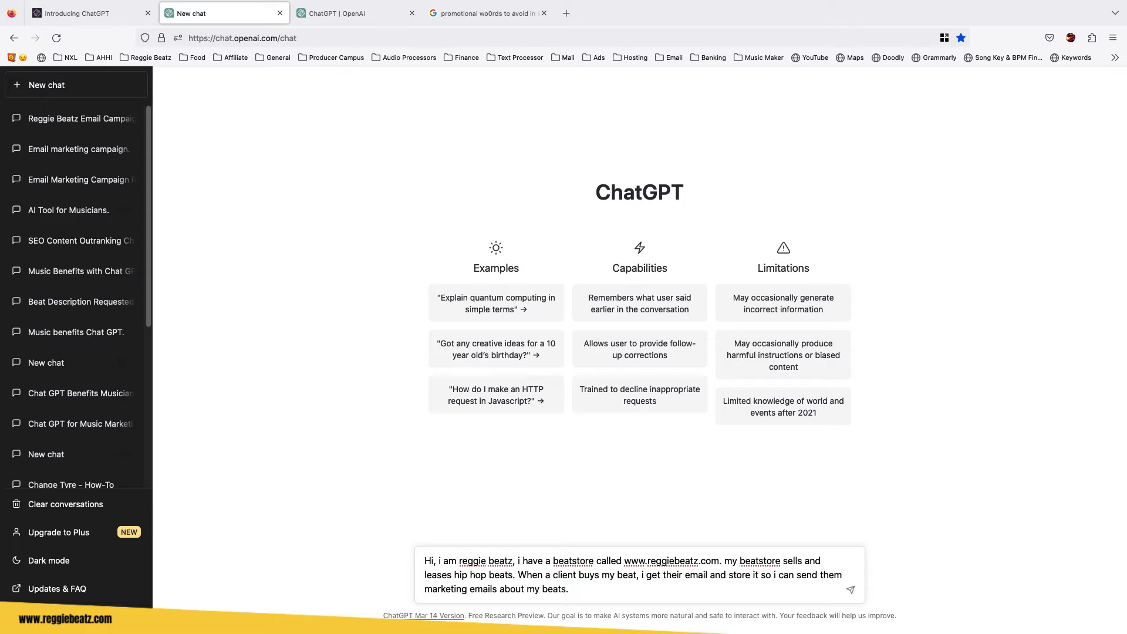
Ask for an email campaign about 40% off all your beats, with the sale valid until 27 march 2023.
{"action": "type", "text": "I want you to create an email campeigj"}
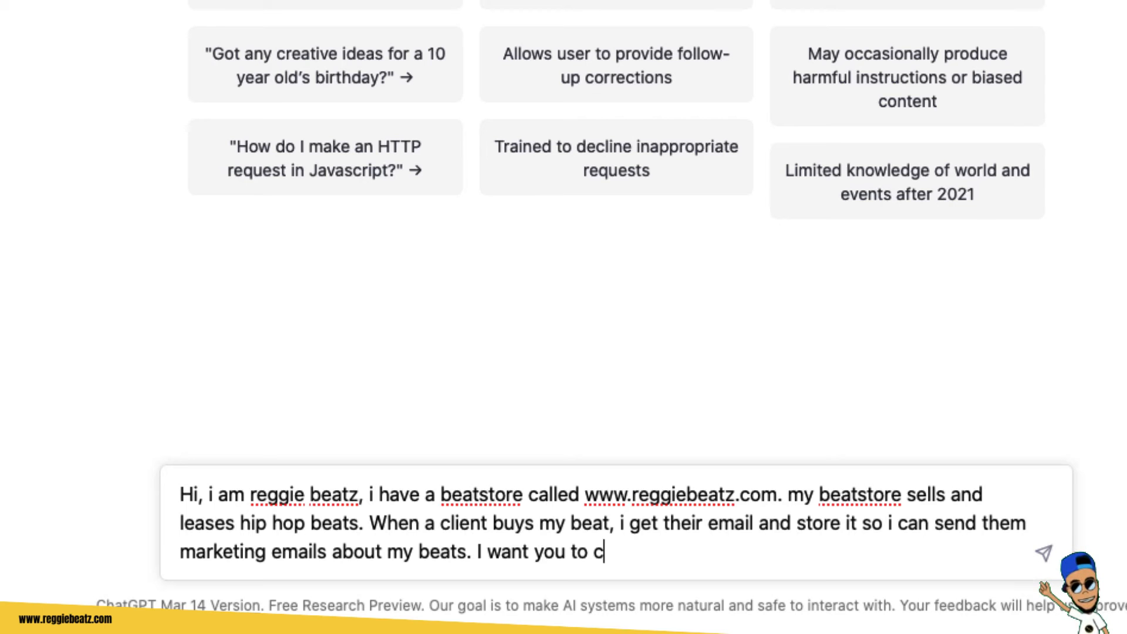
{"action": "key", "text": "BackSpace"}
{"action": "type", "text": "n for me, the campeign must n"}
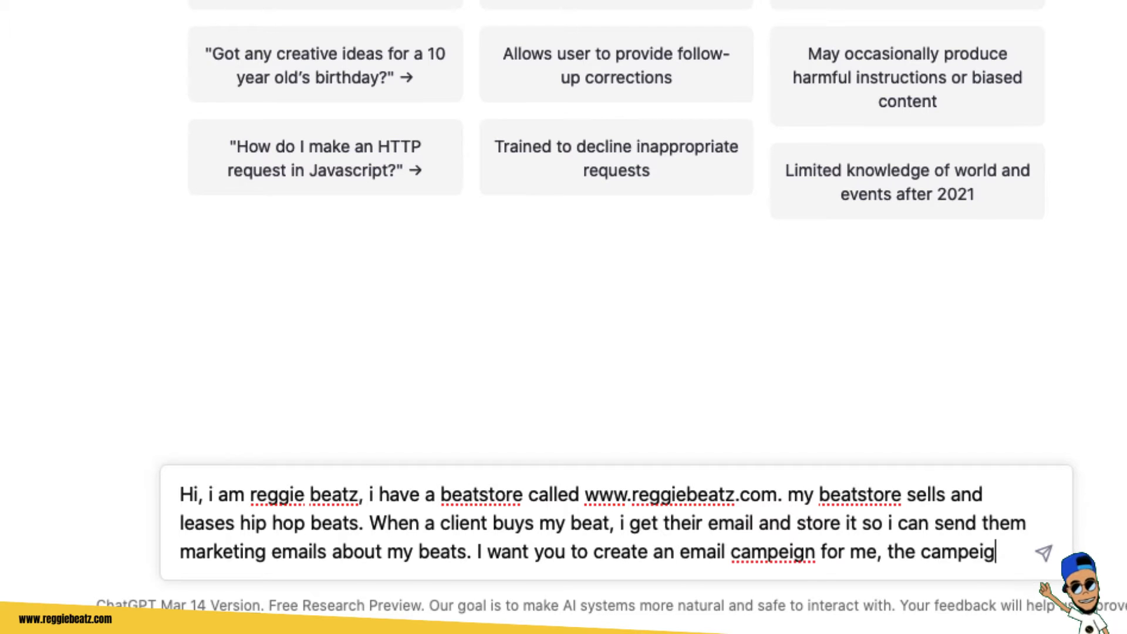
{"action": "key", "text": "BackSpace"}
{"action": "key", "text": "BackSpace"}
{"action": "key", "text": "BackSpace"}
{"action": "key", "text": "BackSpace"}
{"action": "key", "text": "BackSpace"}
{"action": "type", "text": "ust be about 40% off all my beats. This sale w"}
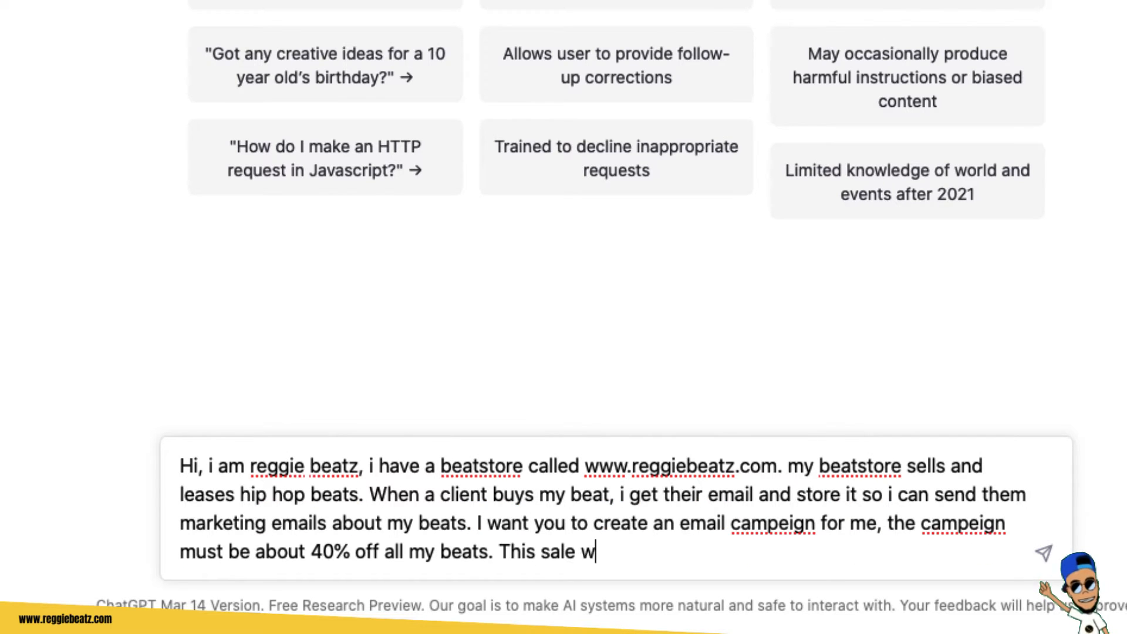
{"action": "key", "text": "BackSpace"}
{"action": "type", "text": "is valid until 27 martc"}
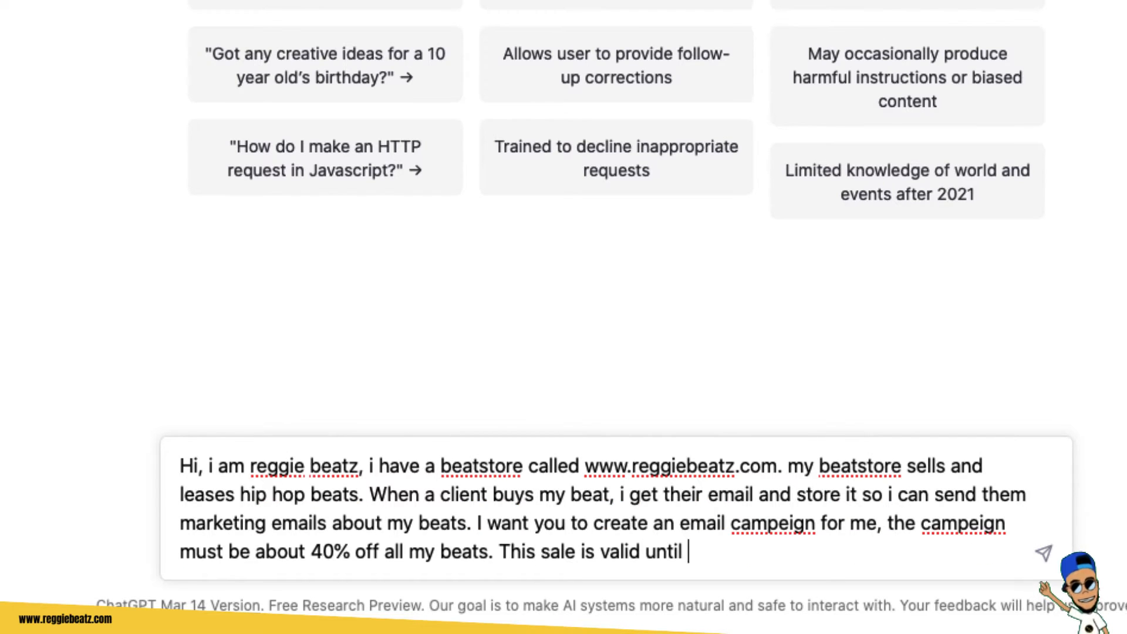
{"action": "key", "text": "BackSpace"}
{"action": "key", "text": "BackSpace"}
{"action": "type", "text": "ch 2"}
{"action": "type", "text": "023"}
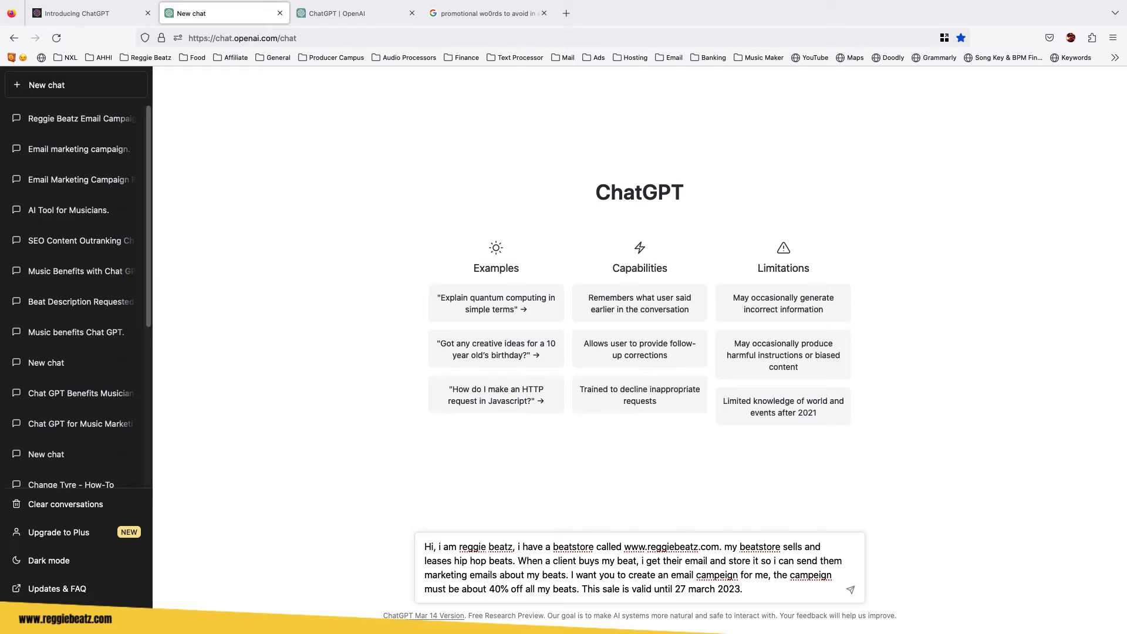
Ask it to avoid promotional or spammy words so the email lands in the inbox, not the promotional tab.
{"action": "type", "text": ". Please do mot use s"}
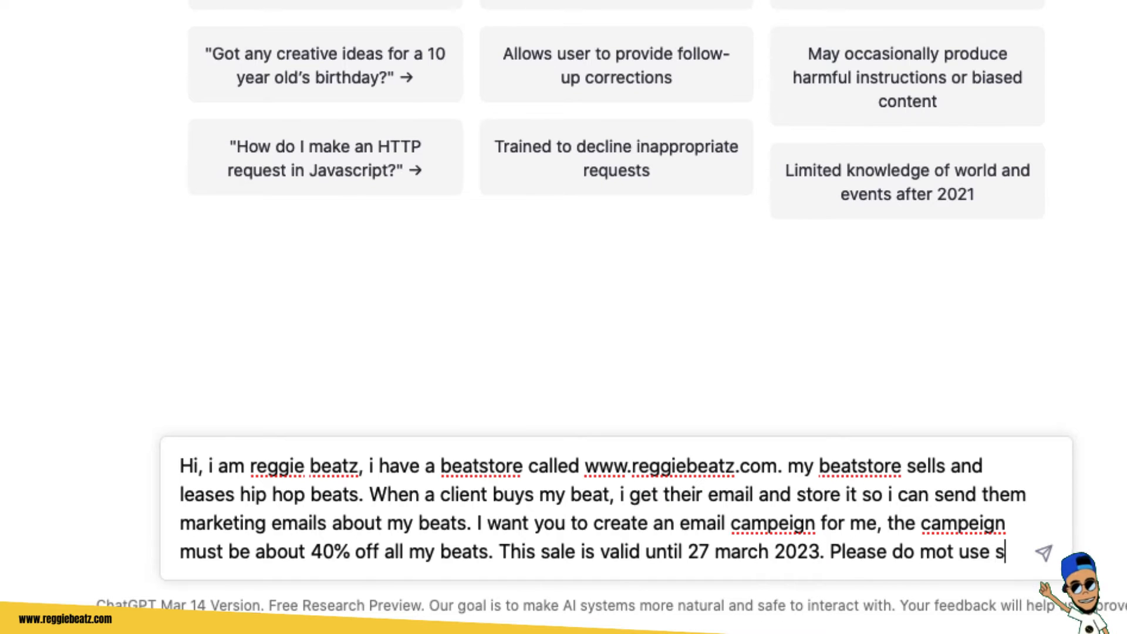
{"action": "key", "text": "BackSpace"}
{"action": "key", "text": "BackSpace"}
{"action": "key", "text": "BackSpace"}
{"action": "key", "text": "BackSpace"}
{"action": "key", "text": "BackSpace"}
{"action": "key", "text": "BackSpace"}
{"action": "key", "text": "BackSpace"}
{"action": "key", "text": "BackSpace"}
{"action": "key", "text": "BackSpace"}
{"action": "type", "text": "notuse m"}
{"action": "key", "text": "BackSpace"}
{"action": "key", "text": "BackSpace"}
{"action": "key", "text": "BackSpace"}
{"action": "key", "text": "BackSpace"}
{"action": "key", "text": "BackSpace"}
{"action": "type", "text": "use many promoti"}
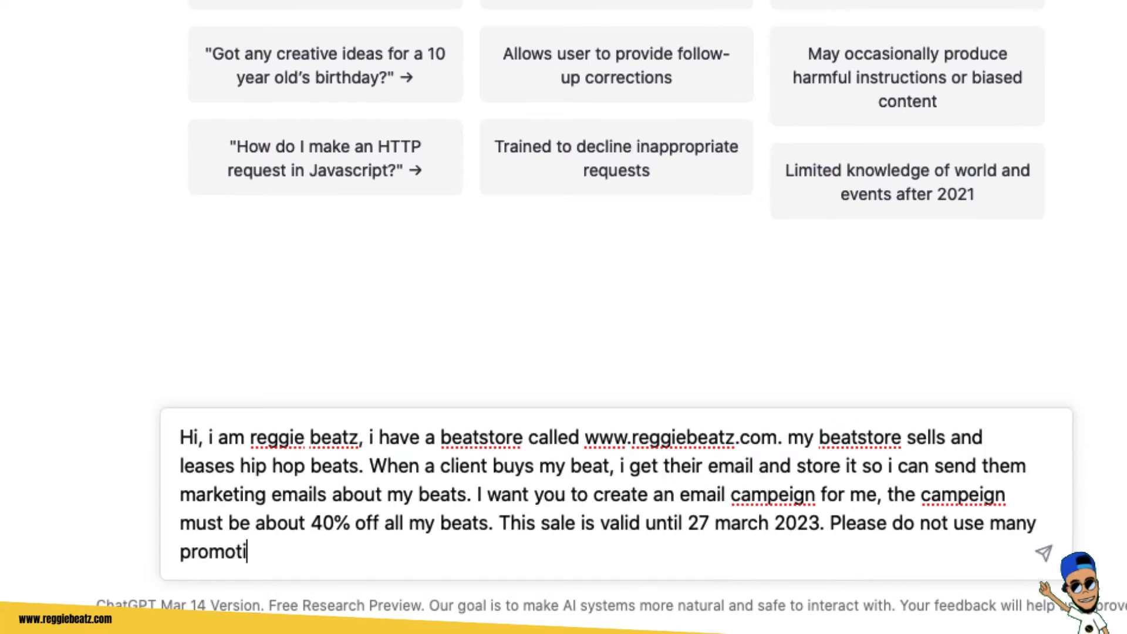
{"action": "type", "text": "onal words or spammy words becays"}
{"action": "key", "text": "BackSpace"}
{"action": "key", "text": "BackSpace"}
{"action": "type", "text": "is"}
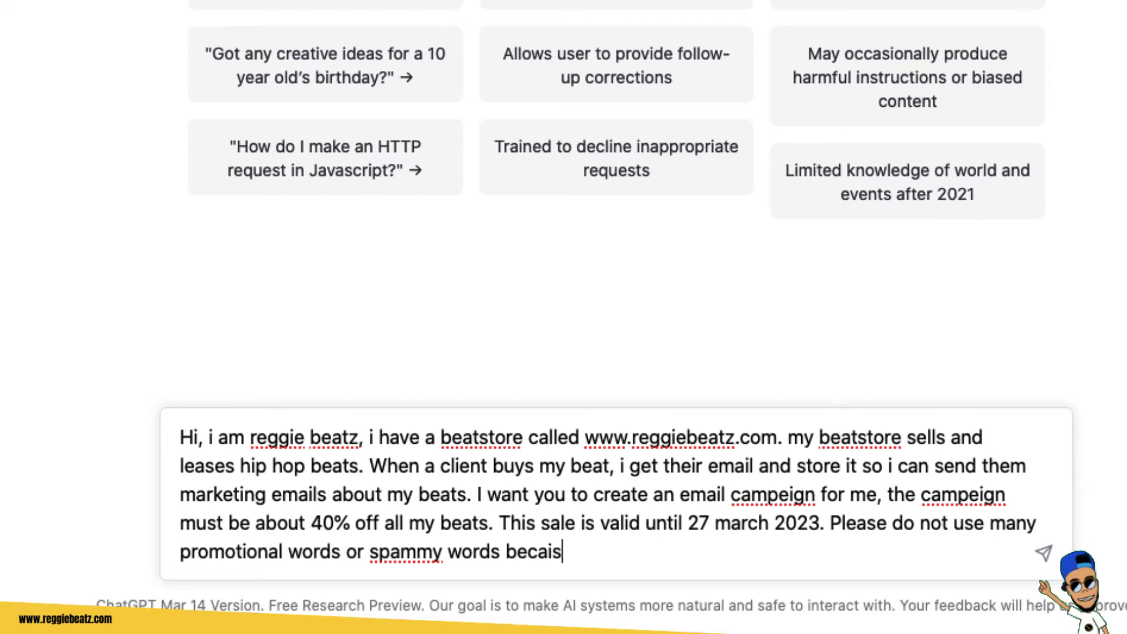
{"action": "key", "text": "BackSpace"}
{"action": "key", "text": "BackSpace"}
{"action": "type", "text": "use i want this email to land in the inbox, "}
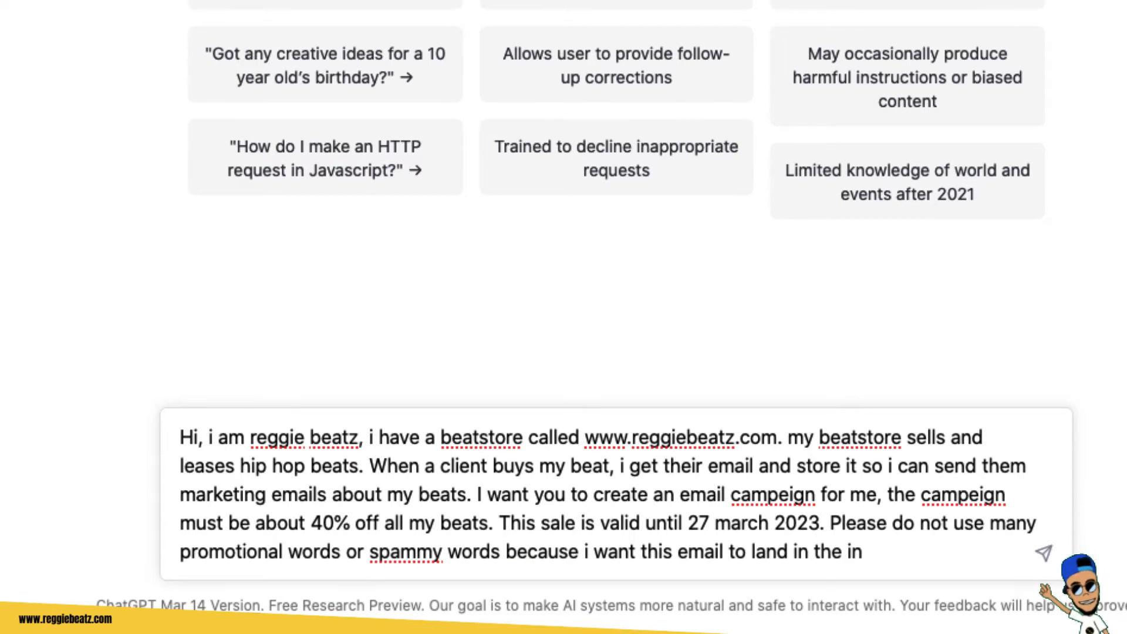
{"action": "type", "text": "not the promotional tab."}
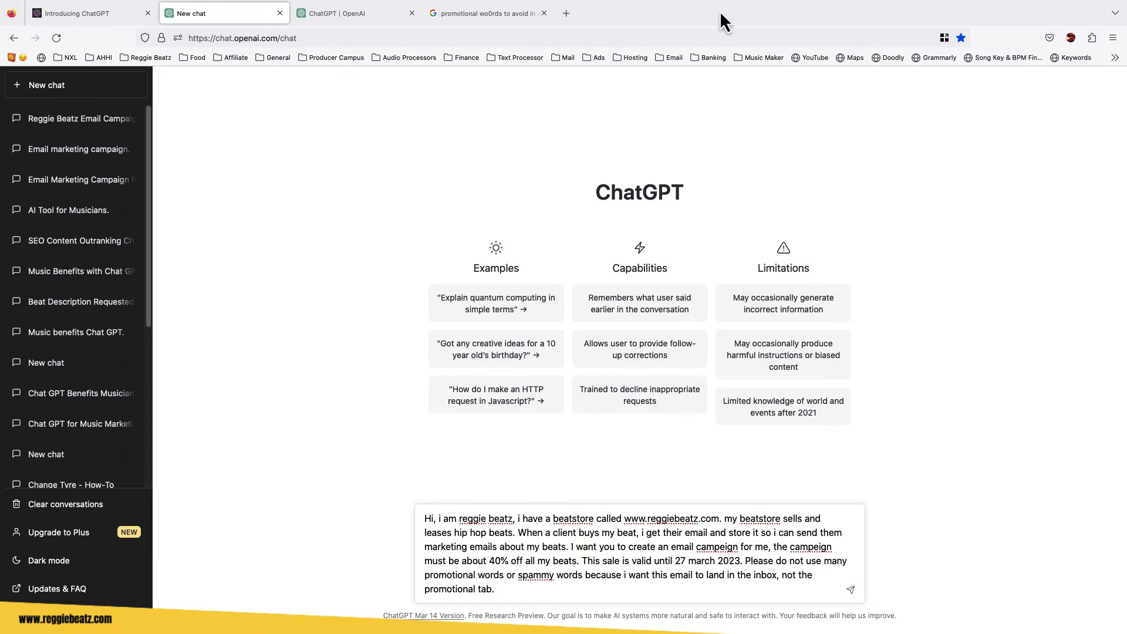
Open the Bloomtools article on spam trigger words from the search results and select its list of words to avoid.
{"action": "left_click", "coordinate": [495, 22]}
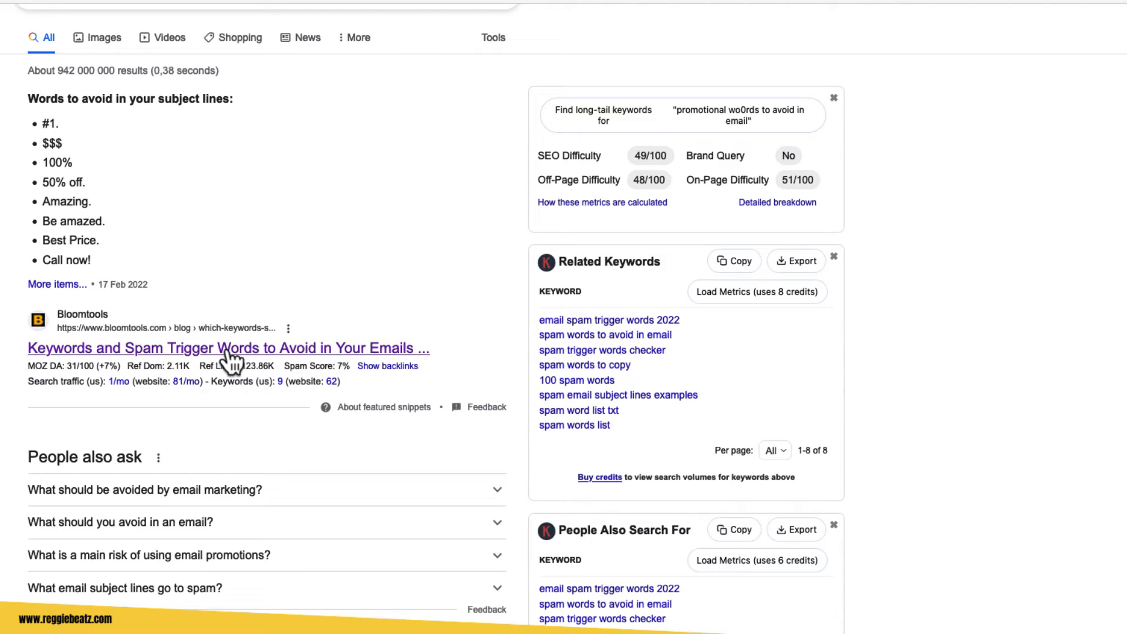
{"action": "left_click", "coordinate": [233, 352]}
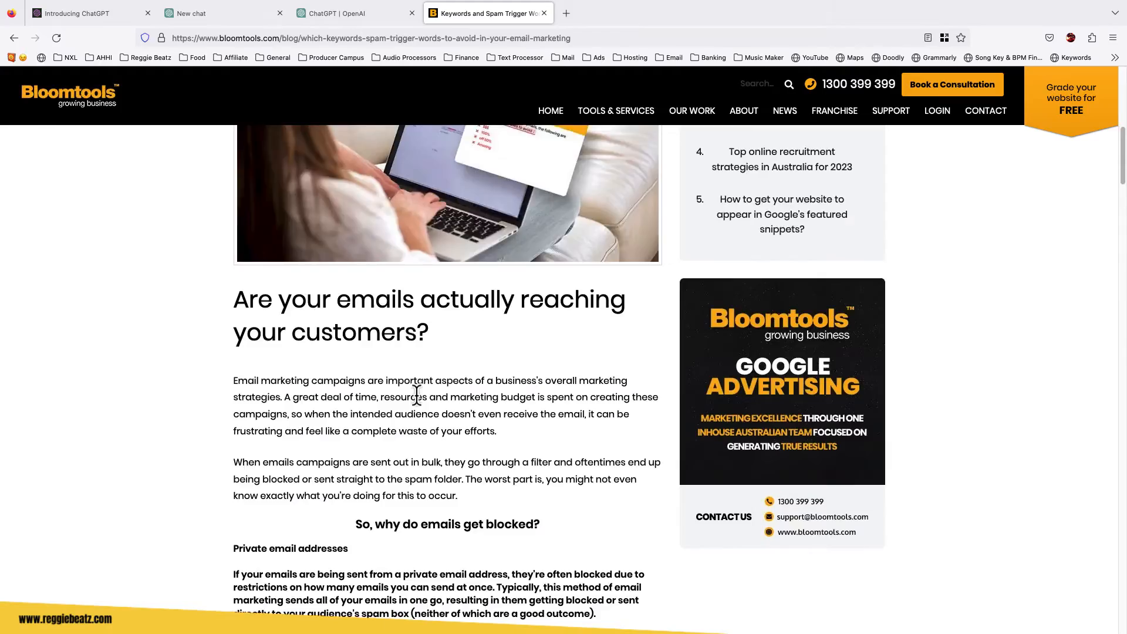
{"action": "scroll", "coordinate": [416, 395], "scroll_direction": "down", "scroll_amount": 4}
{"action": "scroll", "coordinate": [417, 394], "scroll_direction": "down", "scroll_amount": 5}
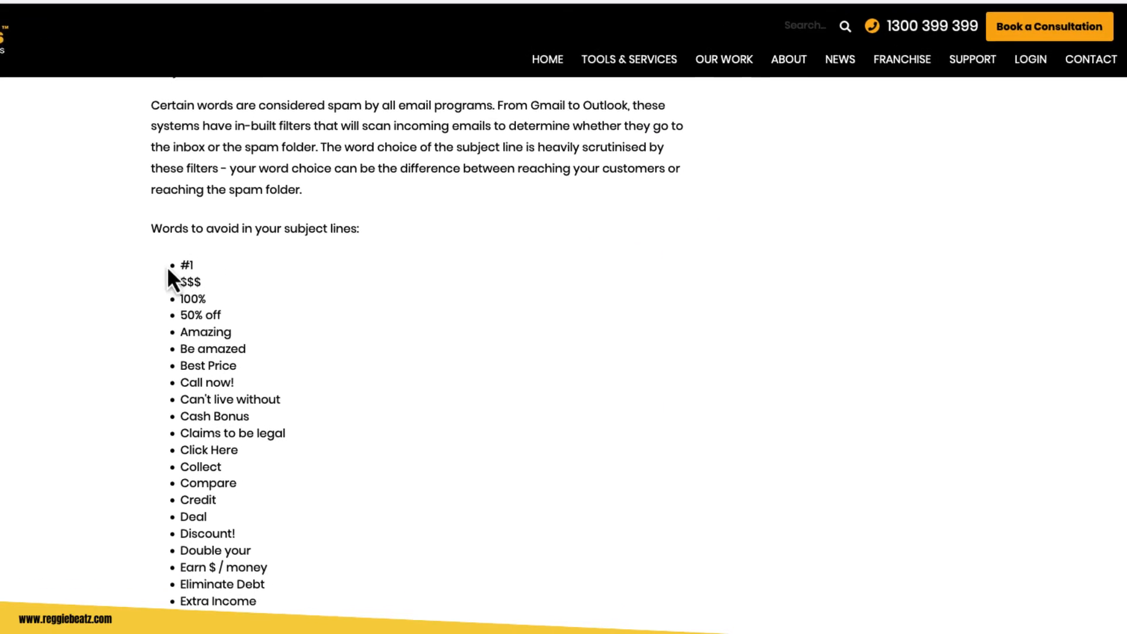
{"action": "left_click_drag", "start_coordinate": [168, 270], "coordinate": [330, 544]}
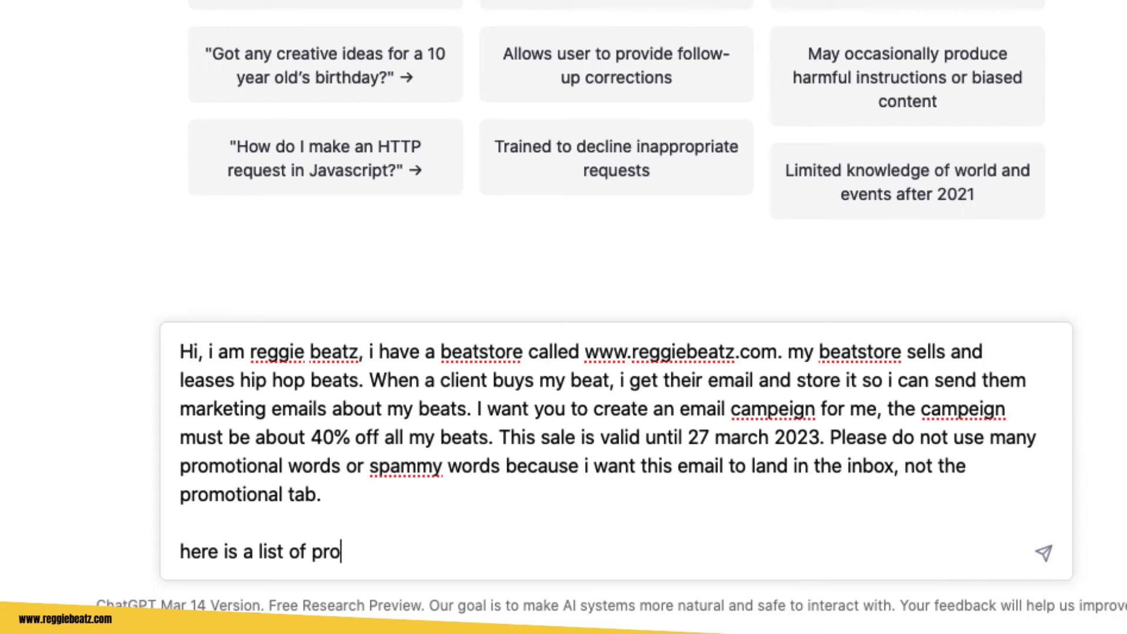
Add a line 'here is a list of promotional words and spammy words to avoid' and paste the copied word list beneath it.
{"action": "key", "text": "BackSpace"}
{"action": "key", "text": "BackSpace"}
{"action": "key", "text": "BackSpace"}
{"action": "type", "text": "pro"}
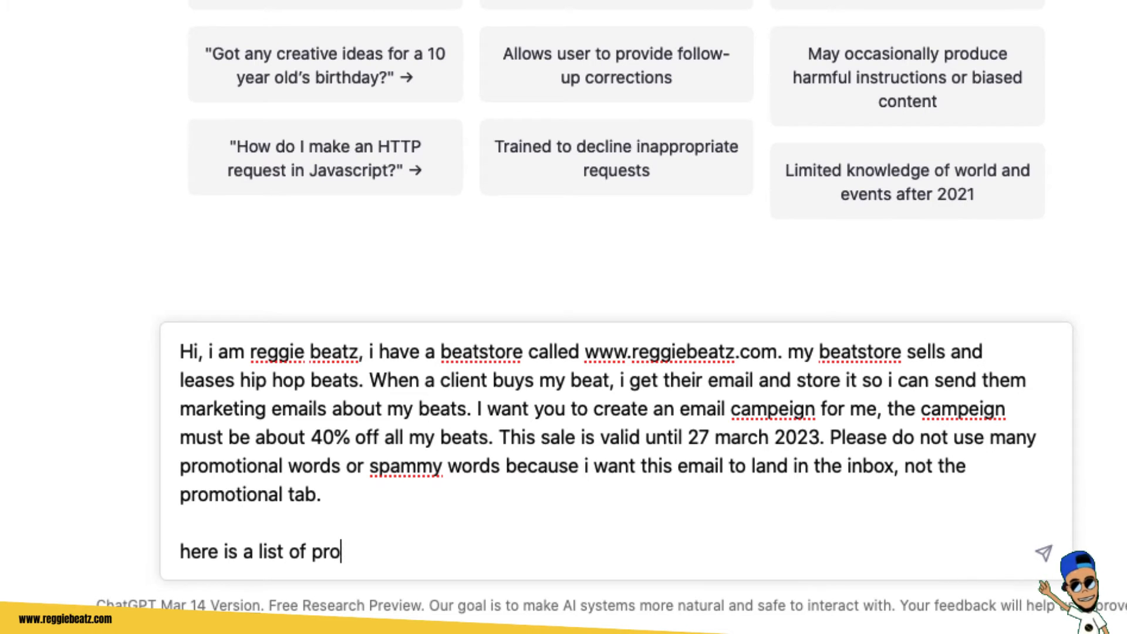
{"action": "type", "text": "motional words an"}
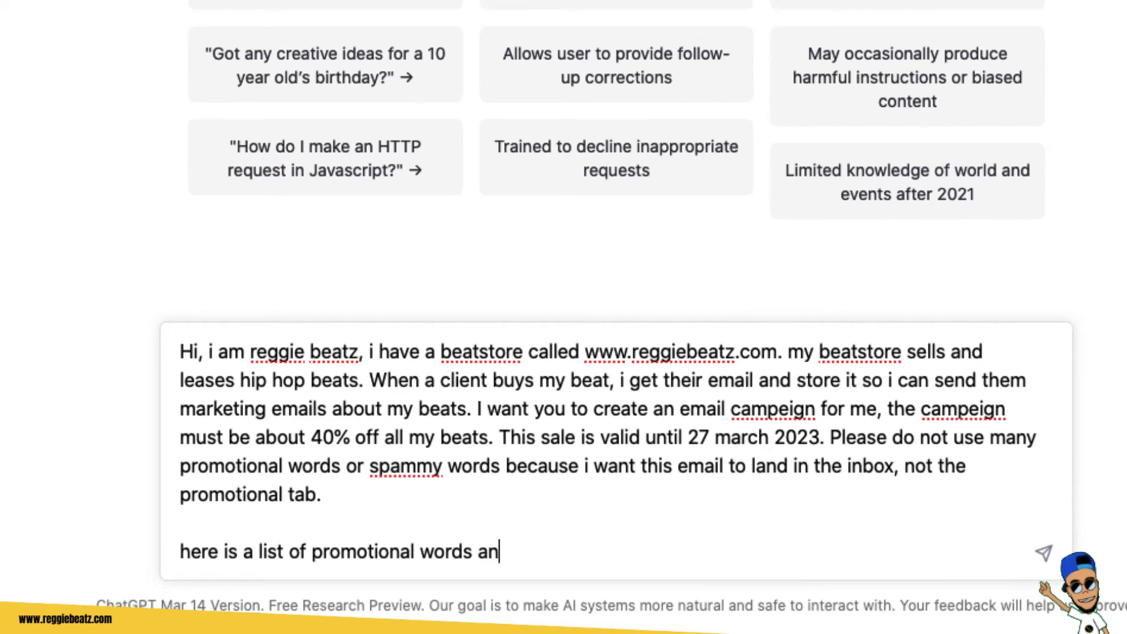
{"action": "type", "text": "d spammu"}
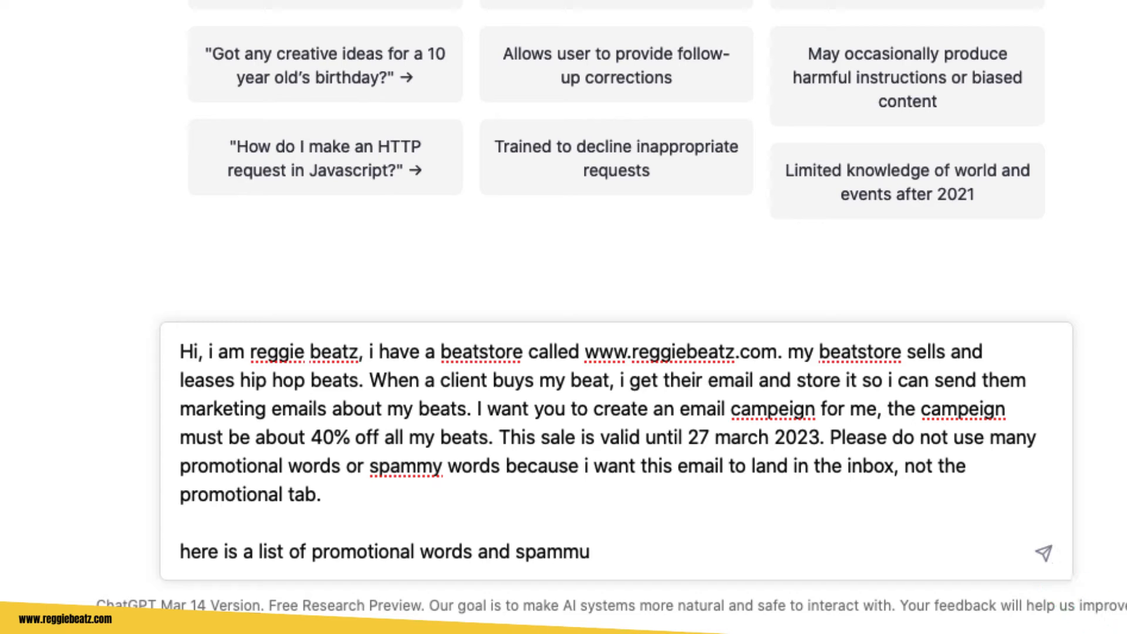
{"action": "key", "text": "BackSpace"}
{"action": "type", "text": "y words to avoid"}
{"action": "key", "text": "shift+Return"}
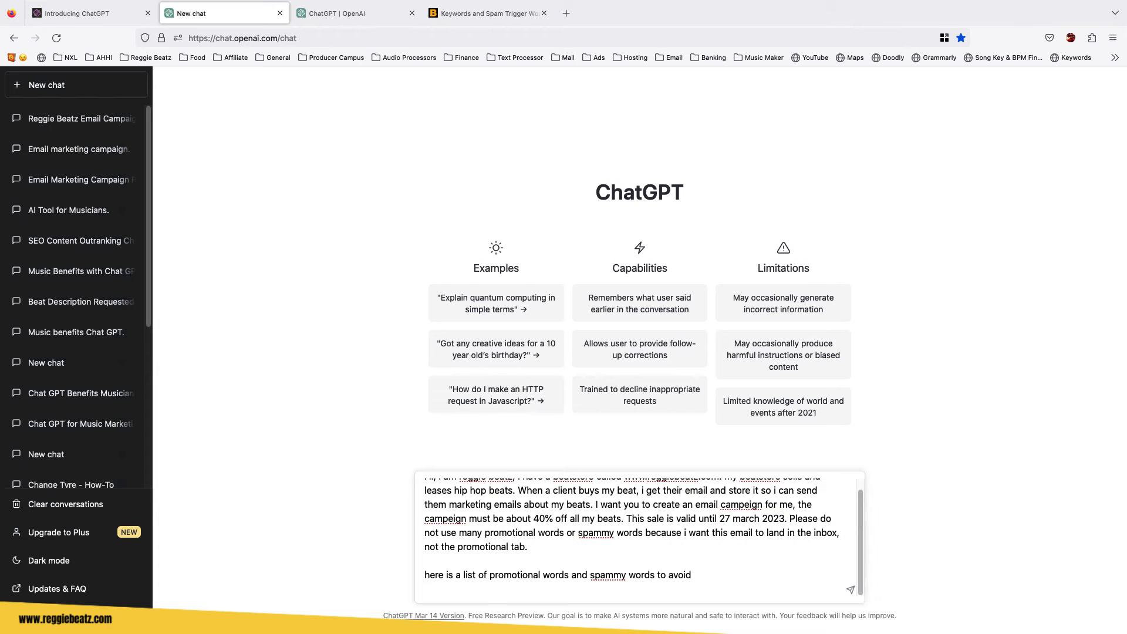
{"action": "key", "text": "super+v"}
Append a request to make this email friendly and less salesy to the end of the prompt, and send it.
{"action": "scroll", "coordinate": [556, 559], "scroll_direction": "up", "scroll_amount": 20}
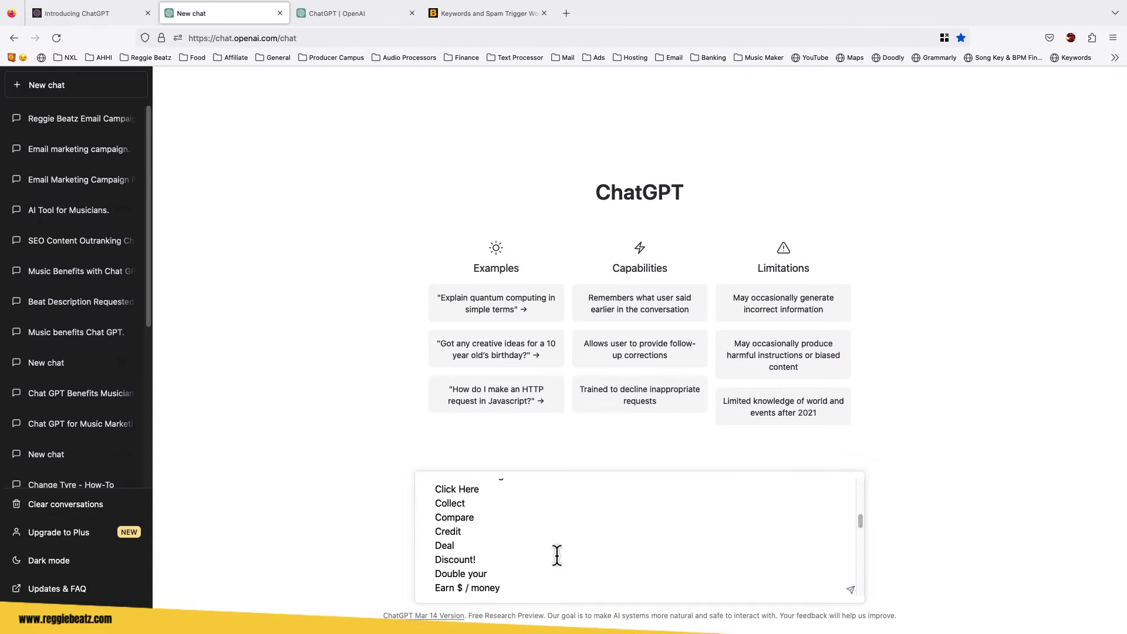
{"action": "scroll", "coordinate": [557, 554], "scroll_direction": "up", "scroll_amount": 1}
{"action": "left_click", "coordinate": [604, 556]}
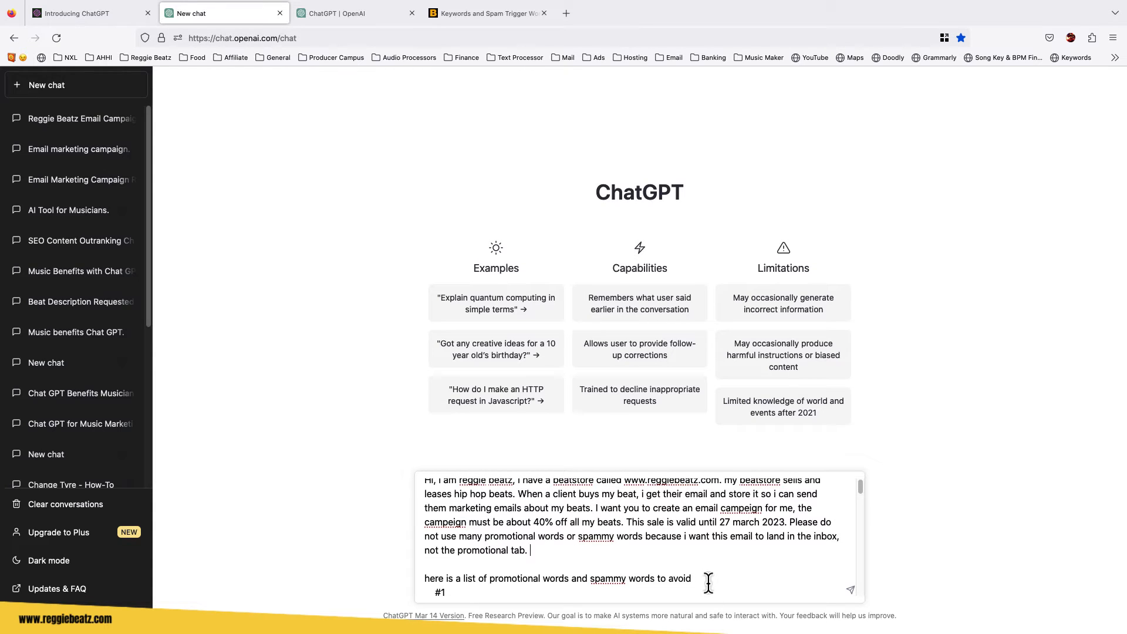
{"action": "type", "text": "Please make this email fri"}
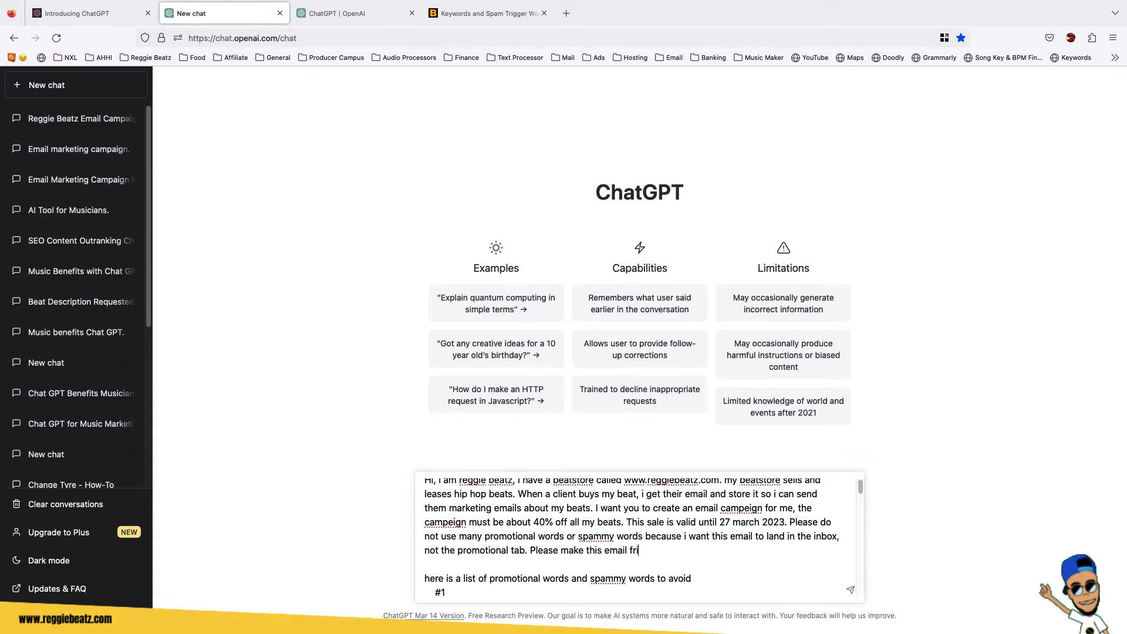
{"action": "type", "text": "endly and less sal"}
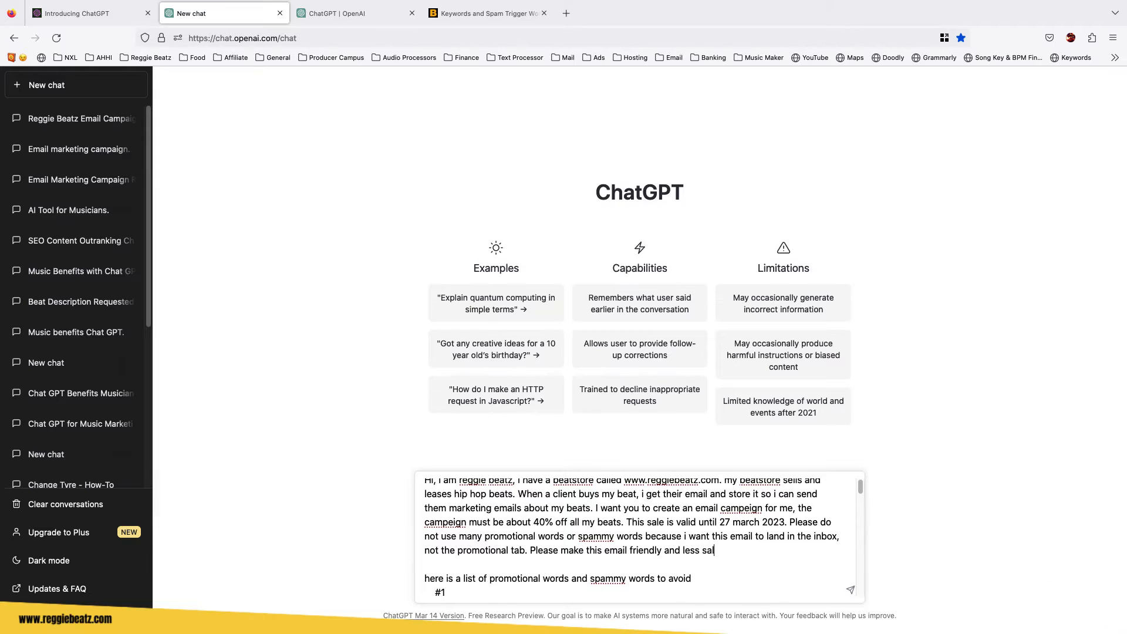
{"action": "key", "text": "Return"}
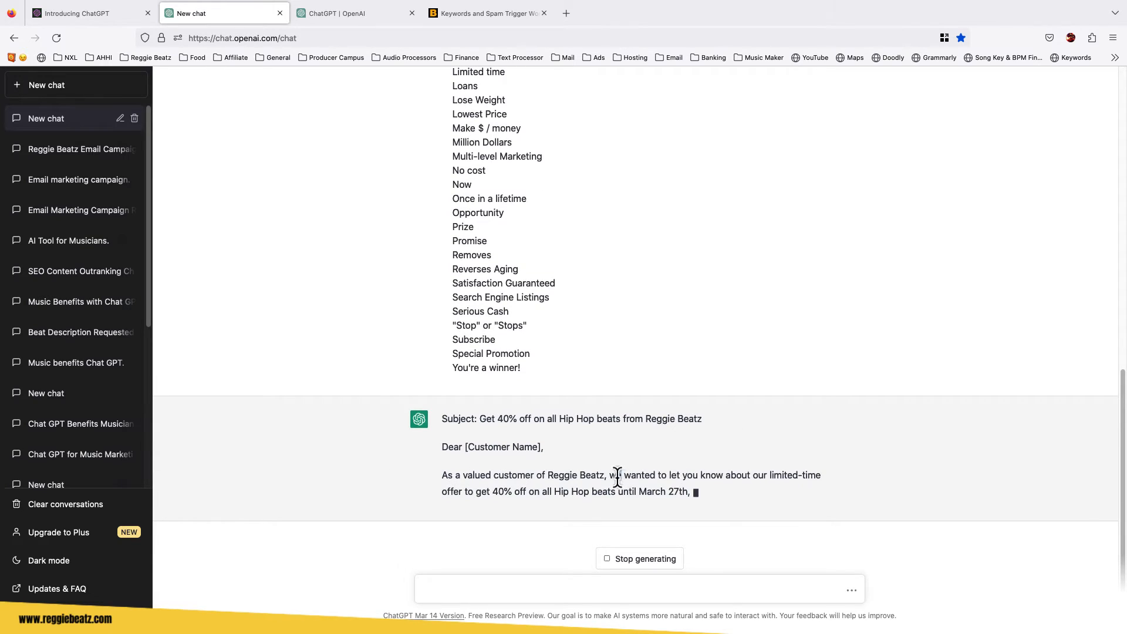
Stop the generating reply and send a follow-up asking 'please use i, instead of we'.
{"action": "left_click_drag", "start_coordinate": [619, 476], "coordinate": [618, 476]}
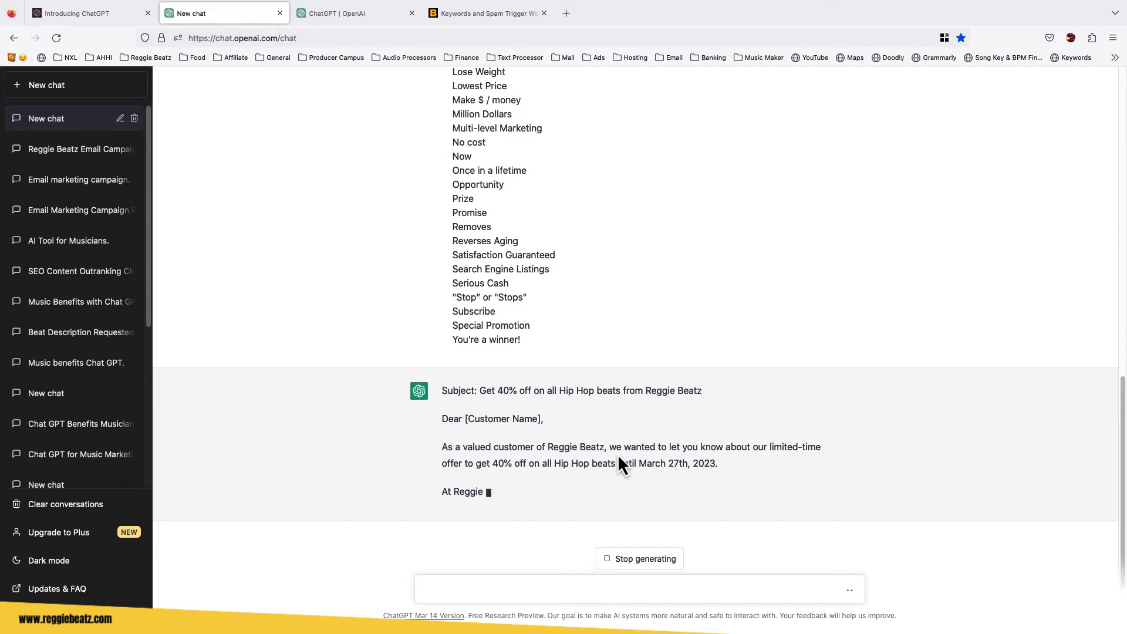
{"action": "left_click", "coordinate": [641, 564]}
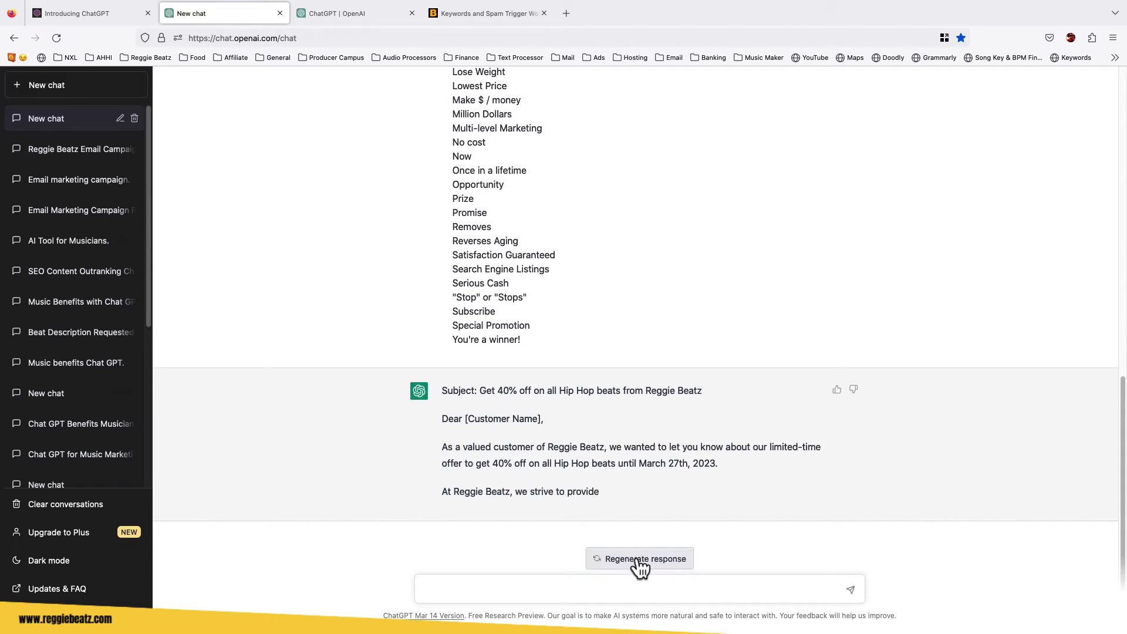
{"action": "left_click", "coordinate": [624, 594]}
{"action": "type", "text": "please use"}
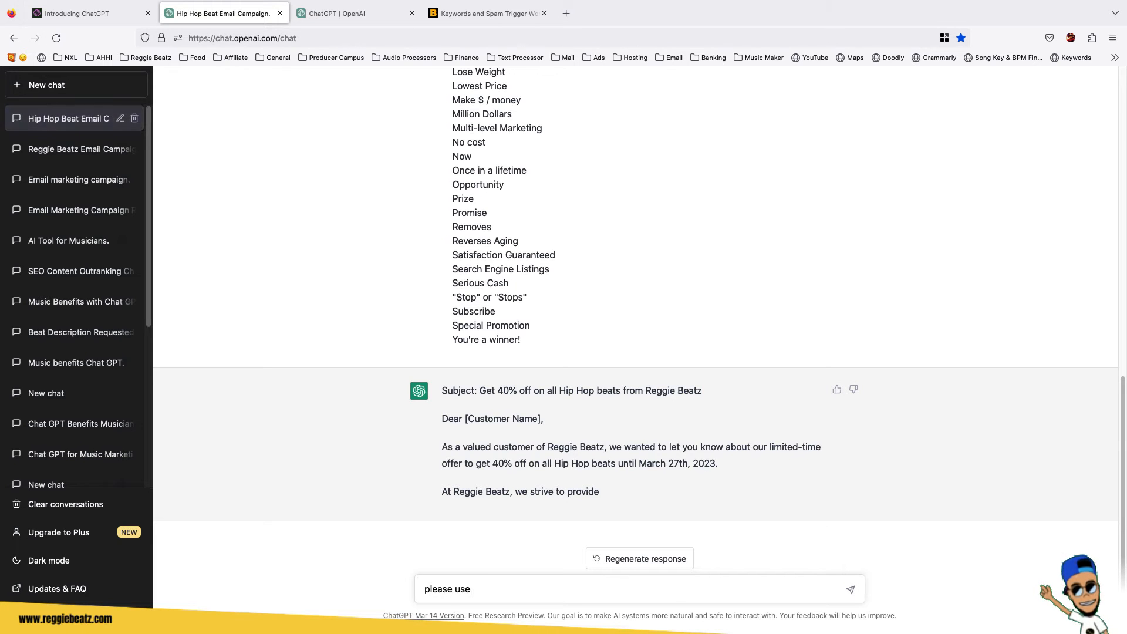
{"action": "type", "text": " i, instead"}
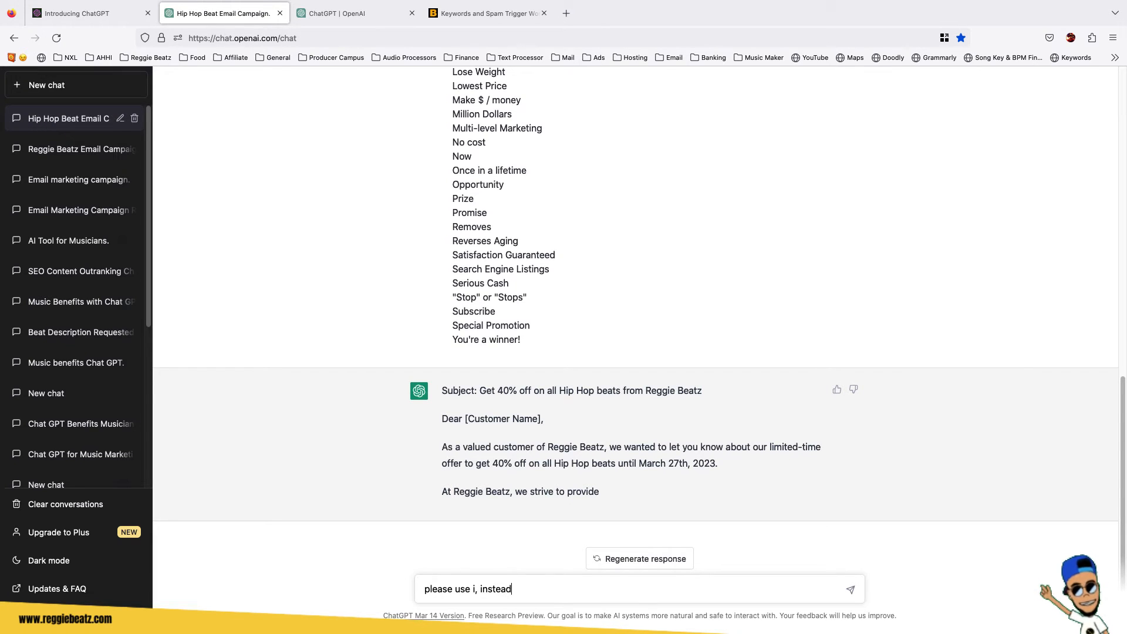
{"action": "type", "text": " of we"}
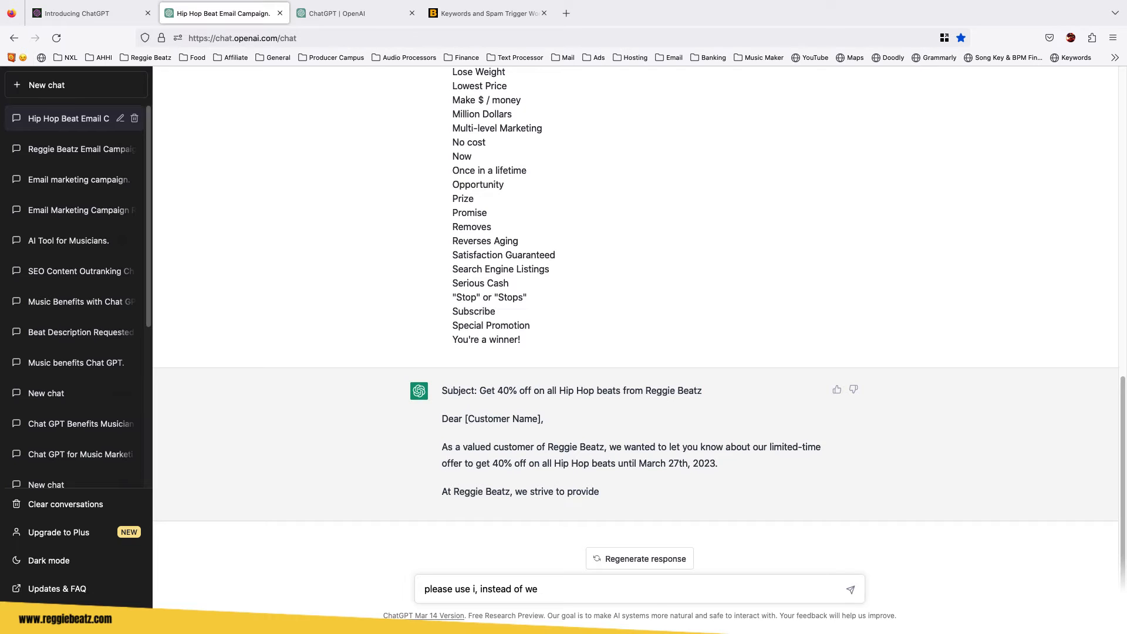
{"action": "key", "text": "Return"}
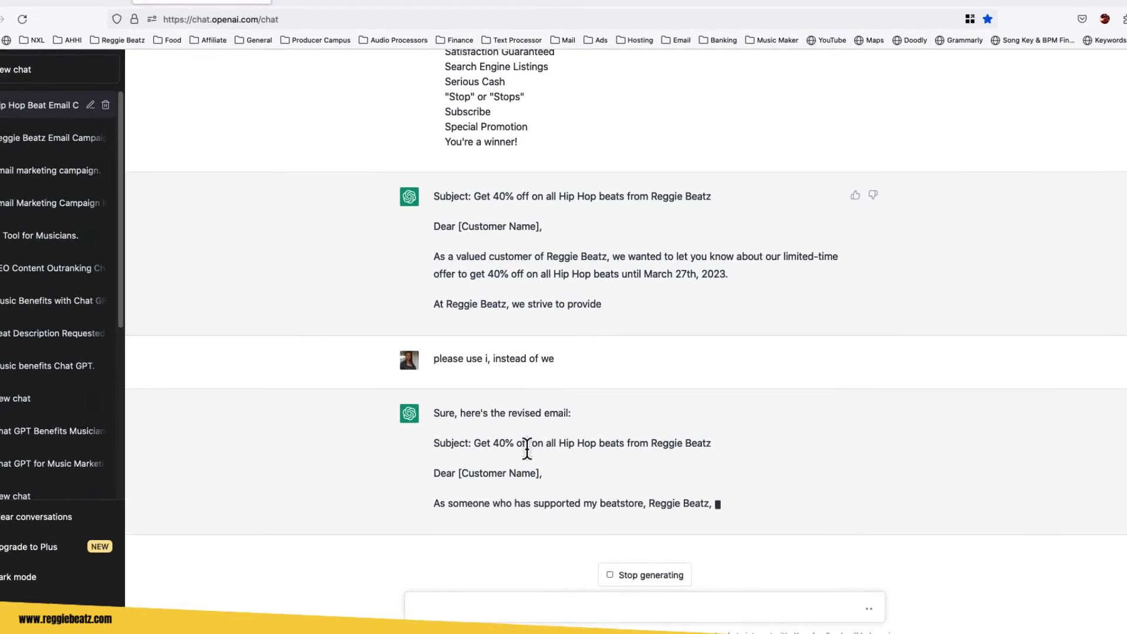
Read through the revised email, highlighting its subject line, website link and closing phrases.
{"action": "left_click_drag", "start_coordinate": [479, 358], "coordinate": [703, 360]}
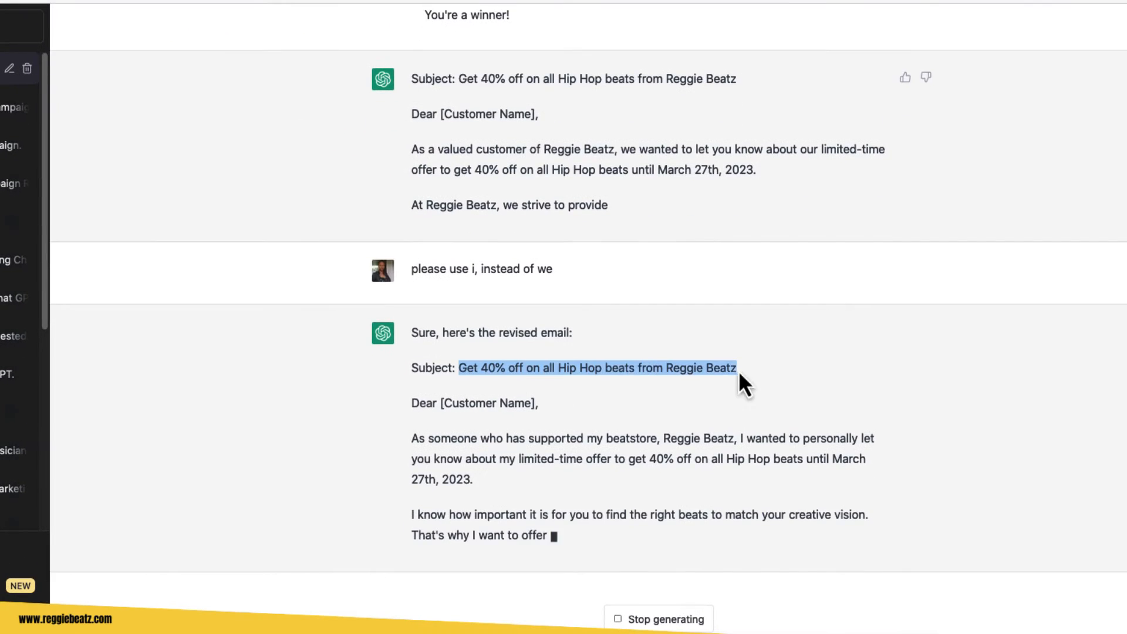
{"action": "left_click_drag", "start_coordinate": [663, 439], "coordinate": [772, 368]}
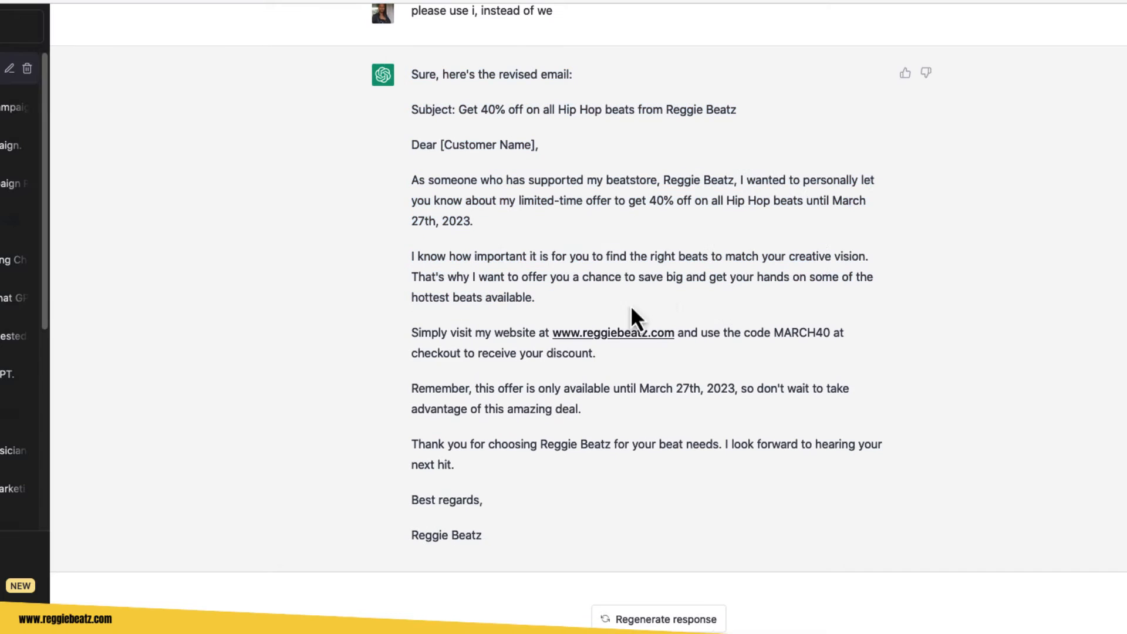
{"action": "left_click_drag", "start_coordinate": [412, 333], "coordinate": [443, 334]}
{"action": "left_click_drag", "start_coordinate": [774, 334], "coordinate": [827, 335]}
{"action": "left_click_drag", "start_coordinate": [411, 354], "coordinate": [598, 357]}
{"action": "scroll", "coordinate": [710, 449], "scroll_direction": "up", "scroll_amount": 2}
{"action": "left_click_drag", "start_coordinate": [747, 506], "coordinate": [578, 526]}
{"action": "scroll", "coordinate": [411, 446], "scroll_direction": "down", "scroll_amount": 2}
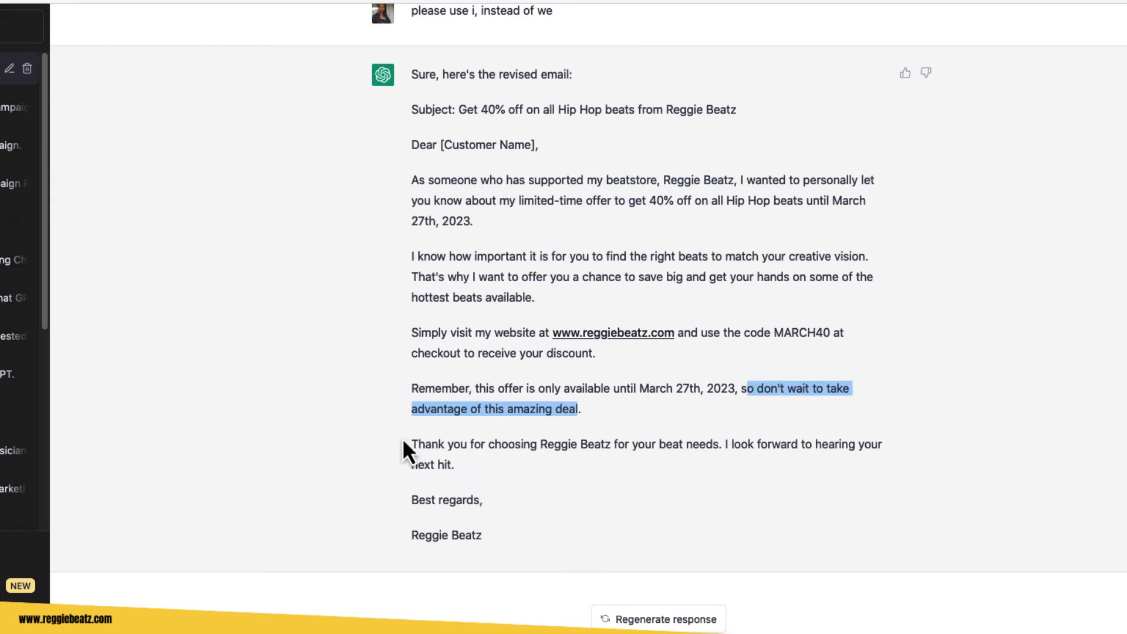
{"action": "left_click", "coordinate": [403, 439]}
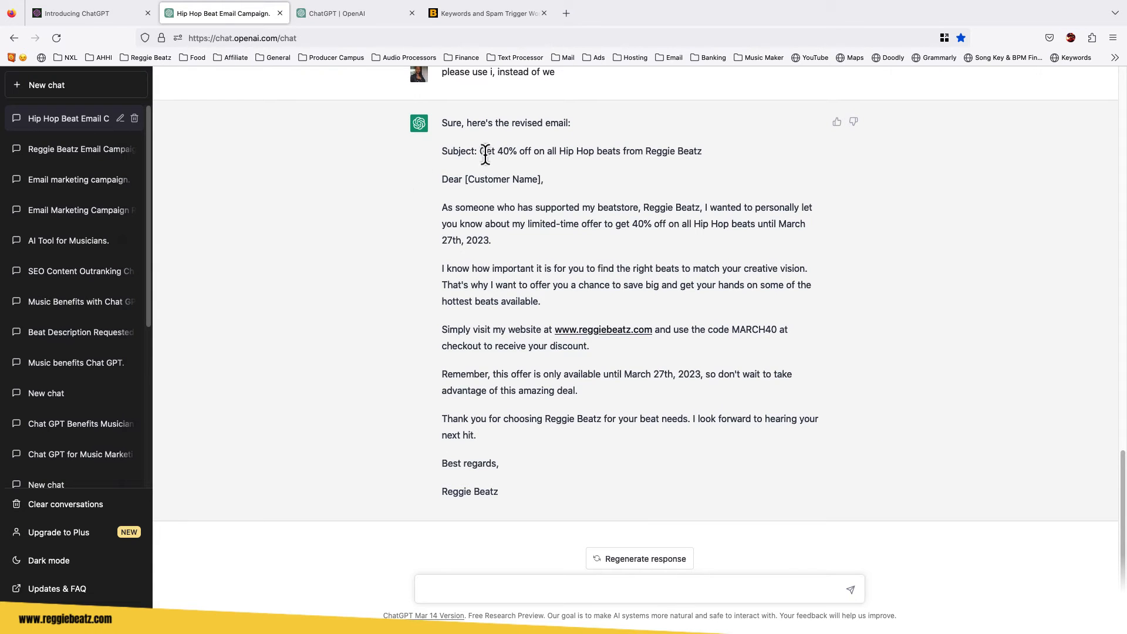
Review the revised email's subject line, greeting, discount code MARCH40 and sign-off in detail.
{"action": "left_click_drag", "start_coordinate": [479, 151], "coordinate": [554, 153]}
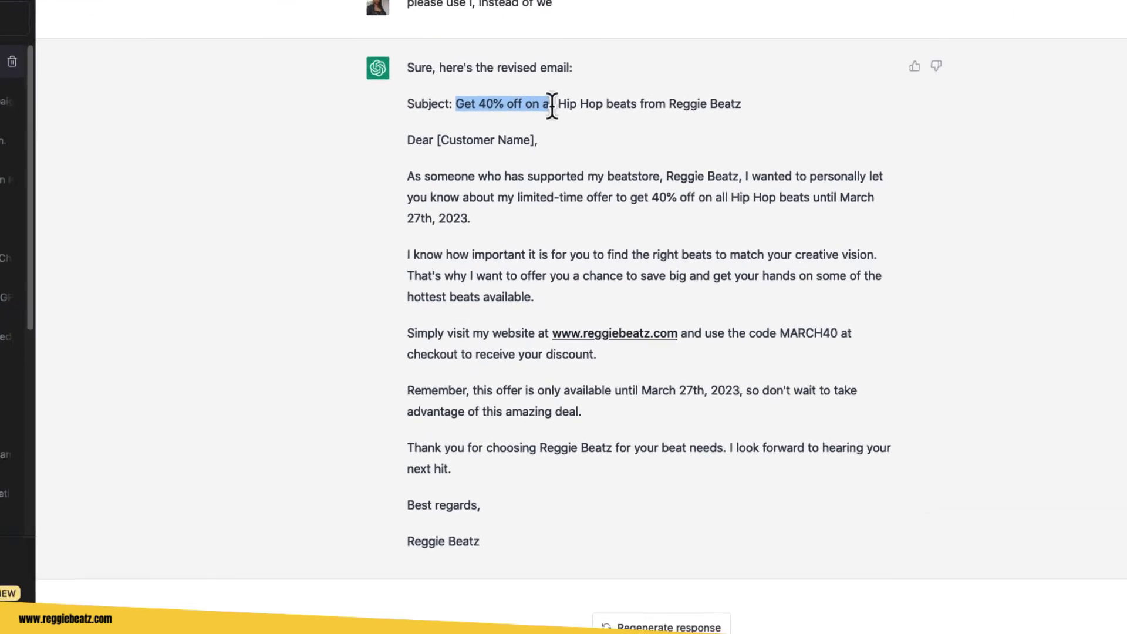
{"action": "left_click_drag", "start_coordinate": [552, 106], "coordinate": [749, 115]}
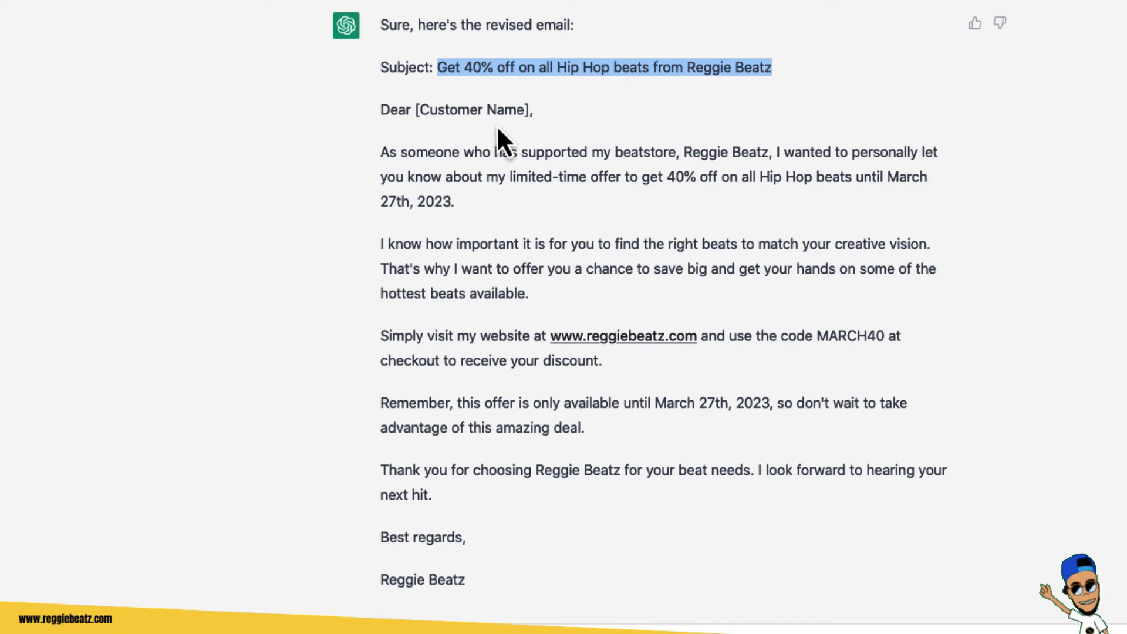
{"action": "left_click", "coordinate": [336, 124]}
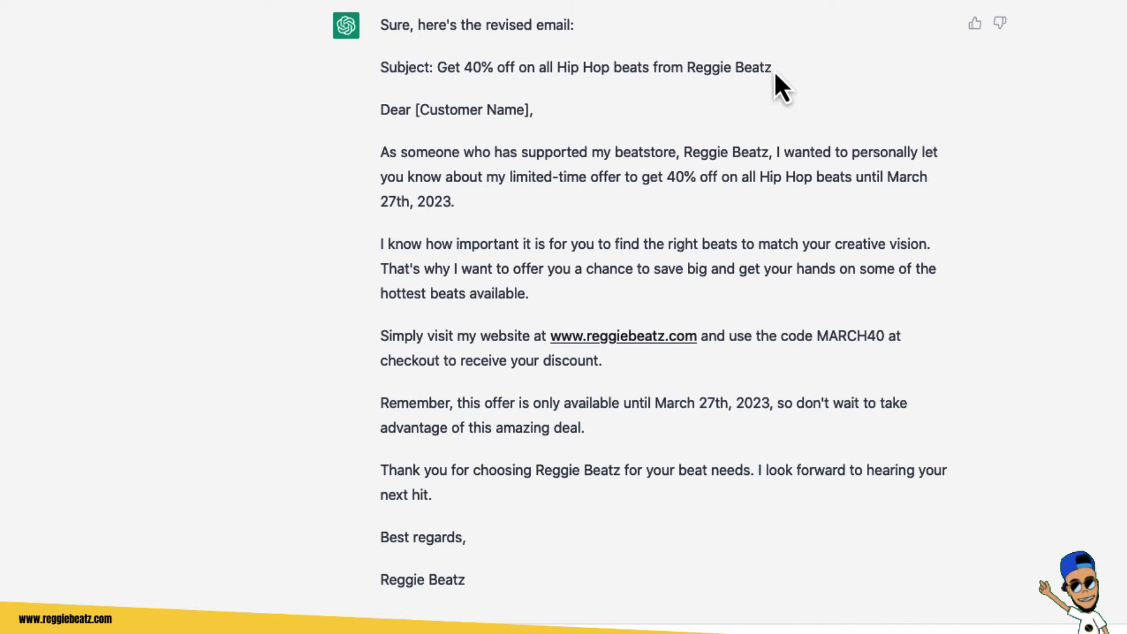
{"action": "left_click_drag", "start_coordinate": [414, 110], "coordinate": [531, 111]}
{"action": "left_click_drag", "start_coordinate": [357, 156], "coordinate": [461, 156]}
{"action": "left_click", "coordinate": [663, 159]}
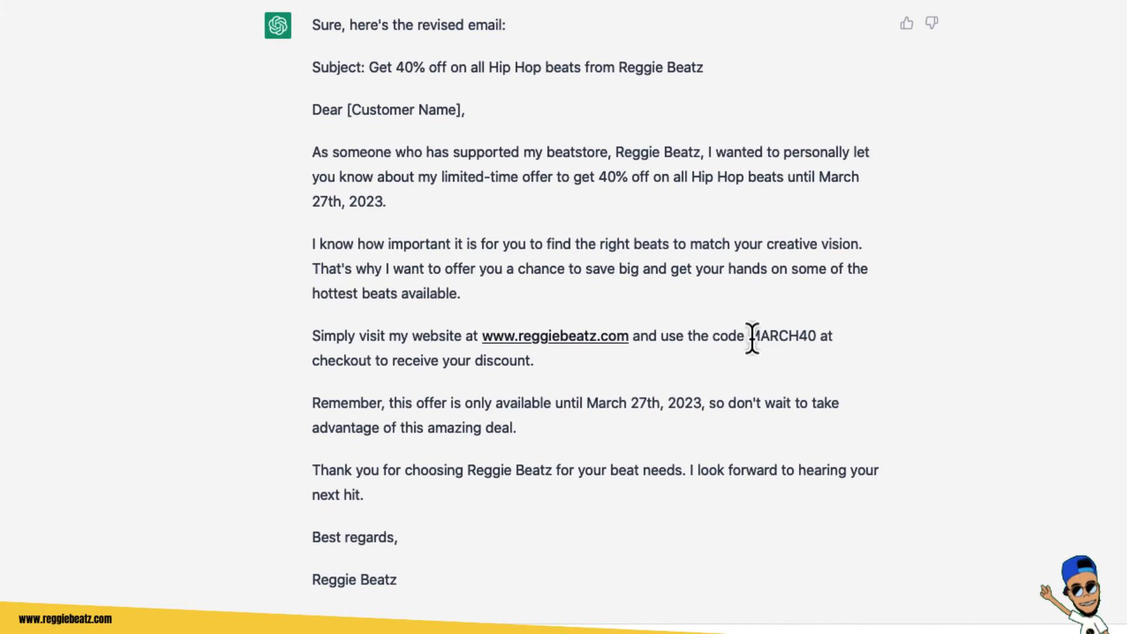
{"action": "left_click_drag", "start_coordinate": [748, 336], "coordinate": [818, 337]}
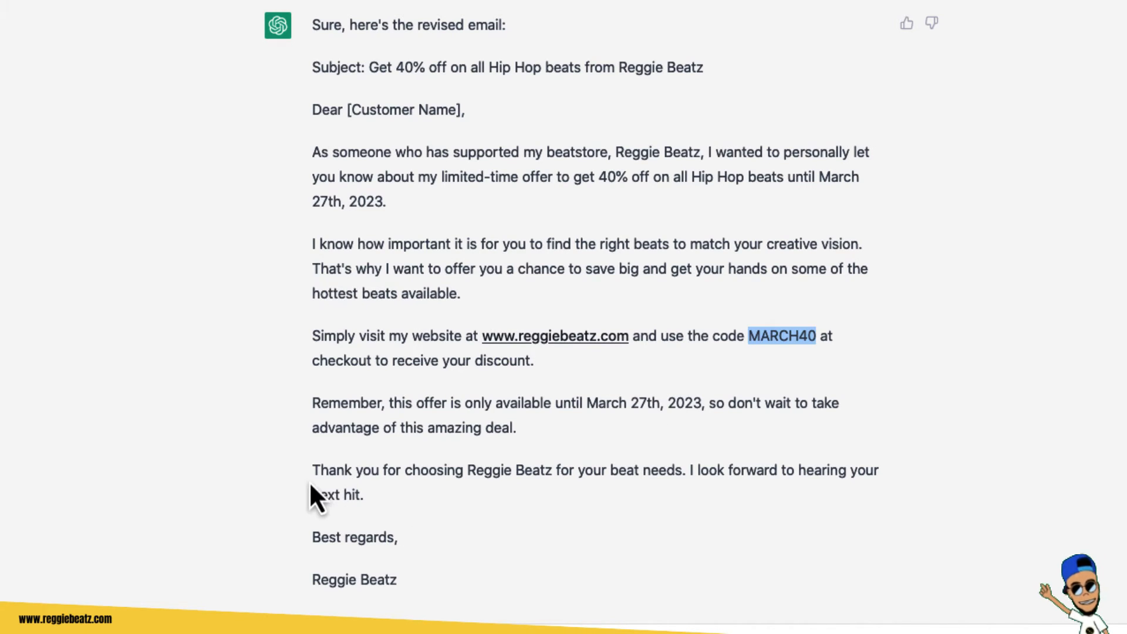
{"action": "left_click_drag", "start_coordinate": [311, 475], "coordinate": [425, 470]}
{"action": "left_click", "coordinate": [321, 471]}
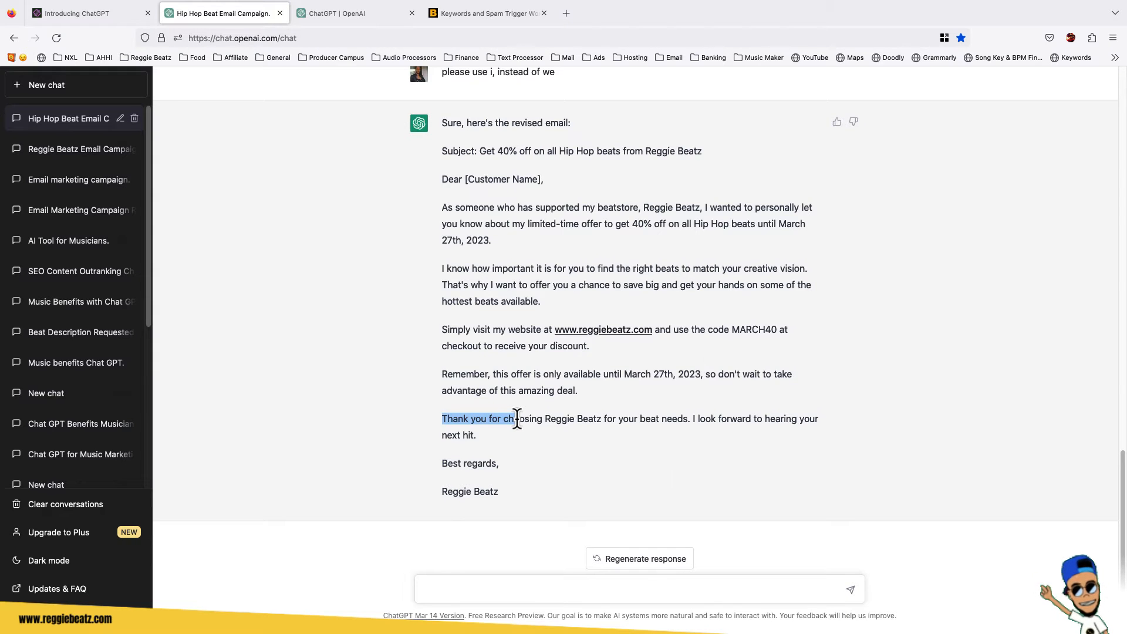
{"action": "left_click", "coordinate": [726, 451]}
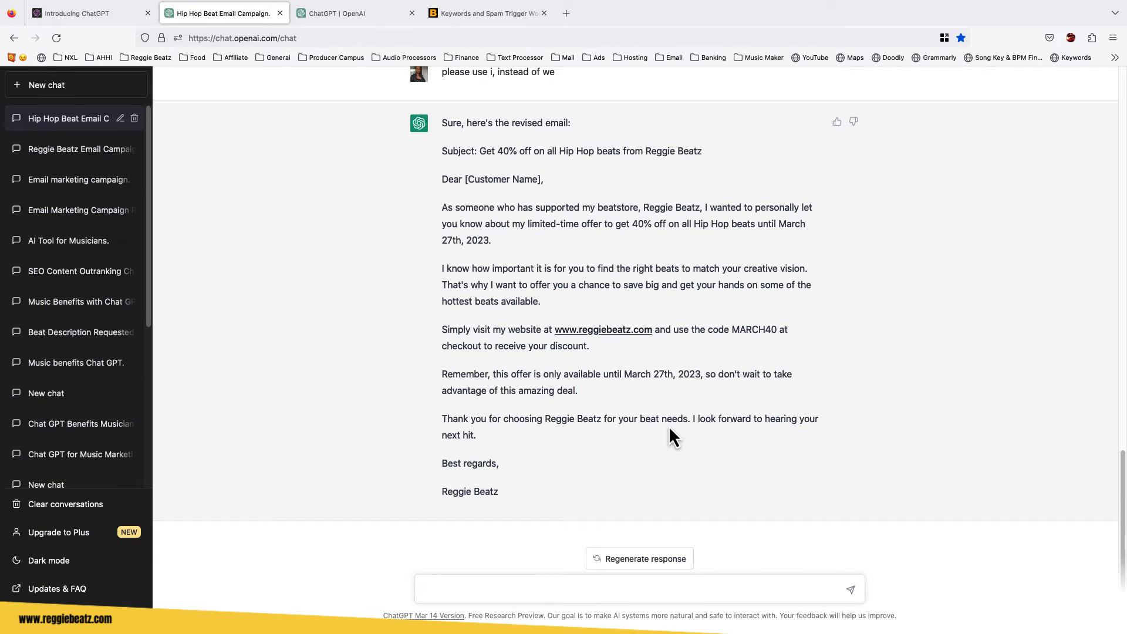
{"action": "left_click_drag", "start_coordinate": [440, 174], "coordinate": [558, 491]}
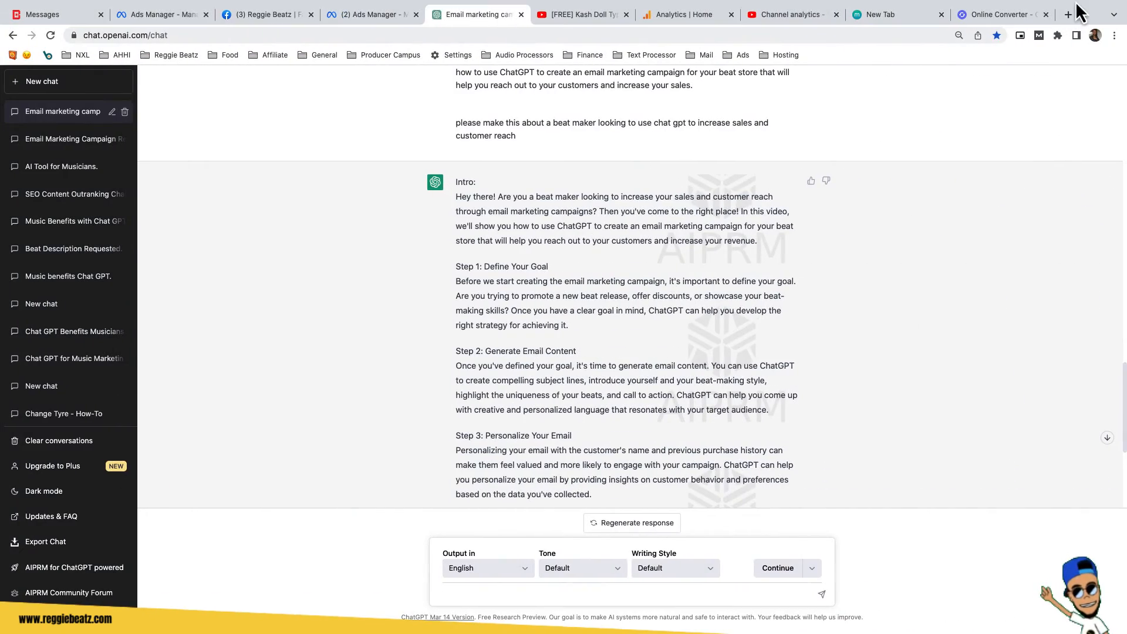
Switch to Mailchimp, create a new regular email campaign and open its subject editor.
{"action": "left_click", "coordinate": [1033, 14]}
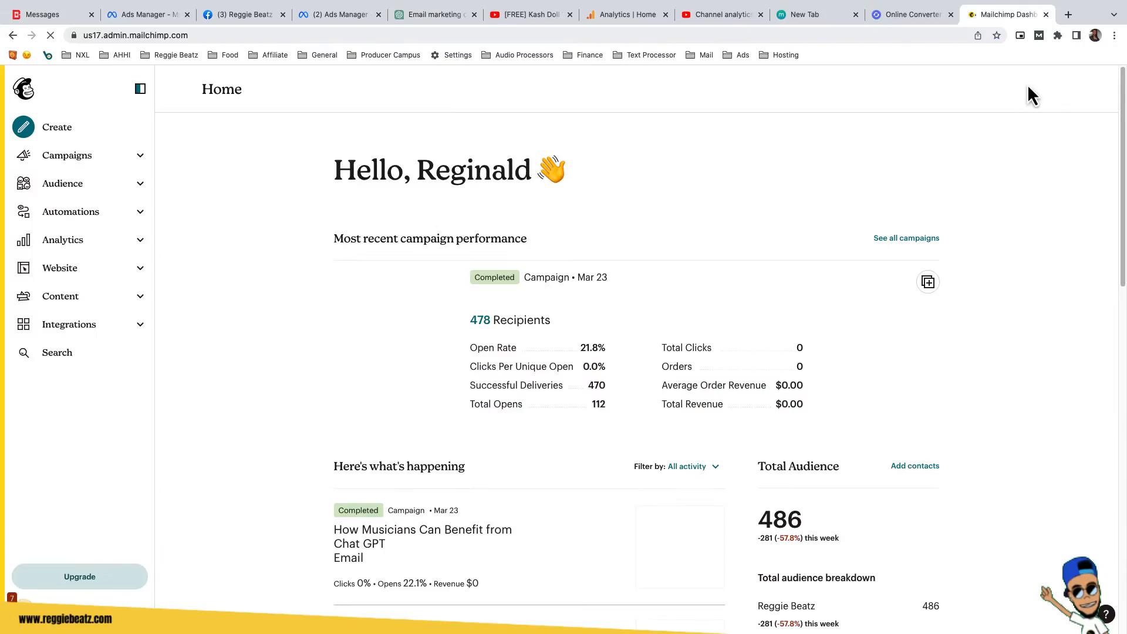
{"action": "left_click", "coordinate": [59, 129]}
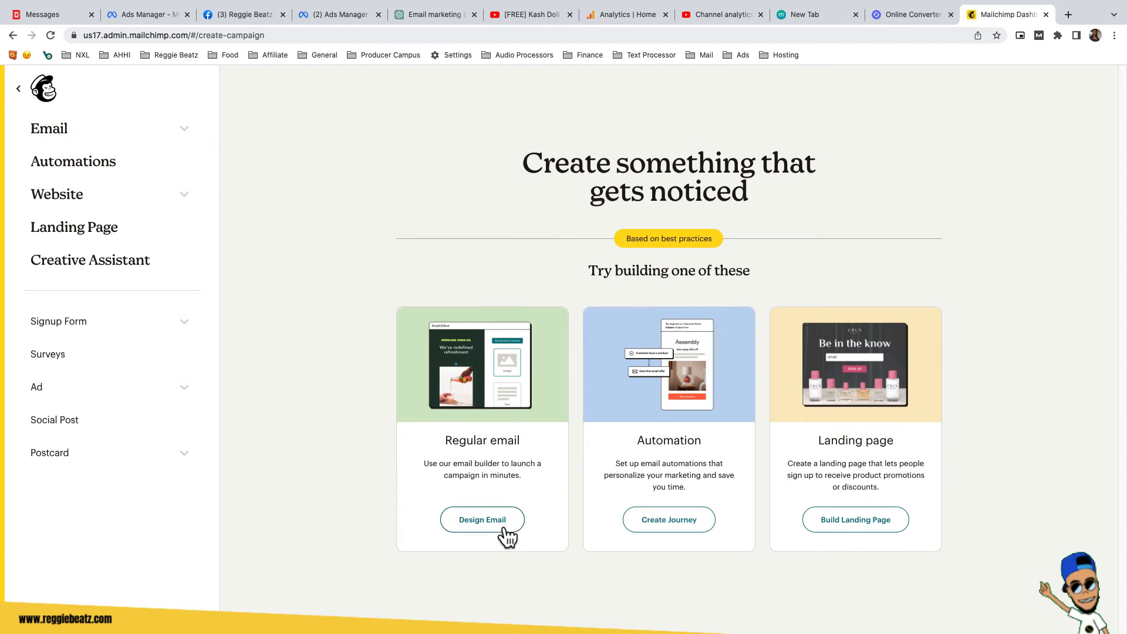
{"action": "left_click", "coordinate": [498, 511]}
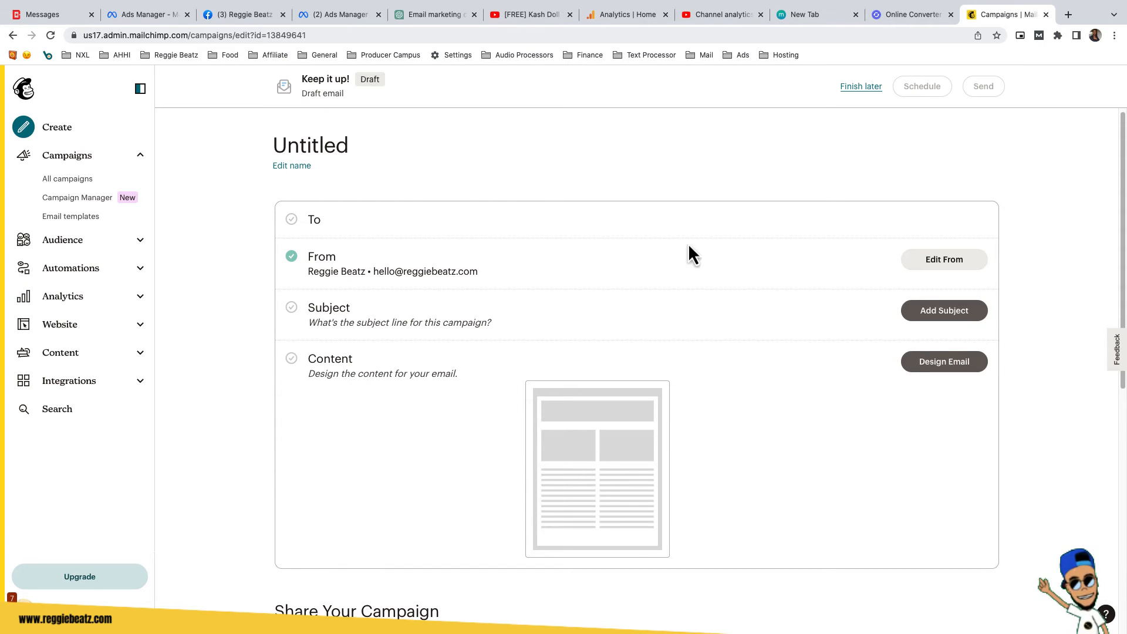
{"action": "left_click", "coordinate": [943, 311]}
{"action": "left_click", "coordinate": [413, 388]}
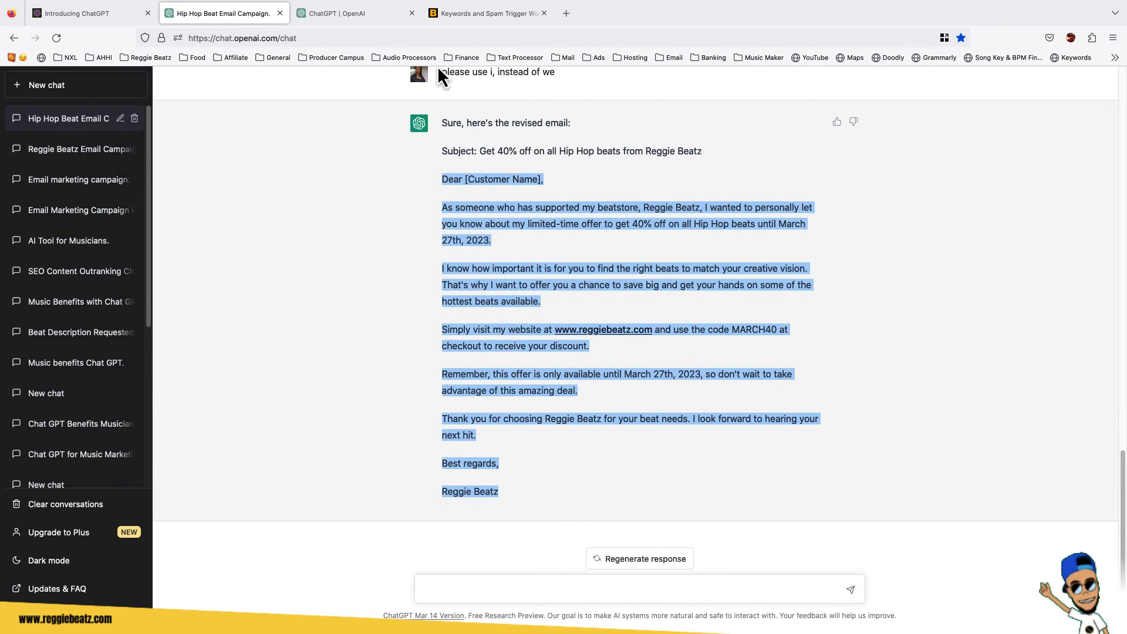
Copy the ChatGPT subject line 'Get 40% off on all Hip Hop beats from Reggie Beatz' into the campaign subject and save it.
{"action": "left_click", "coordinate": [485, 146]}
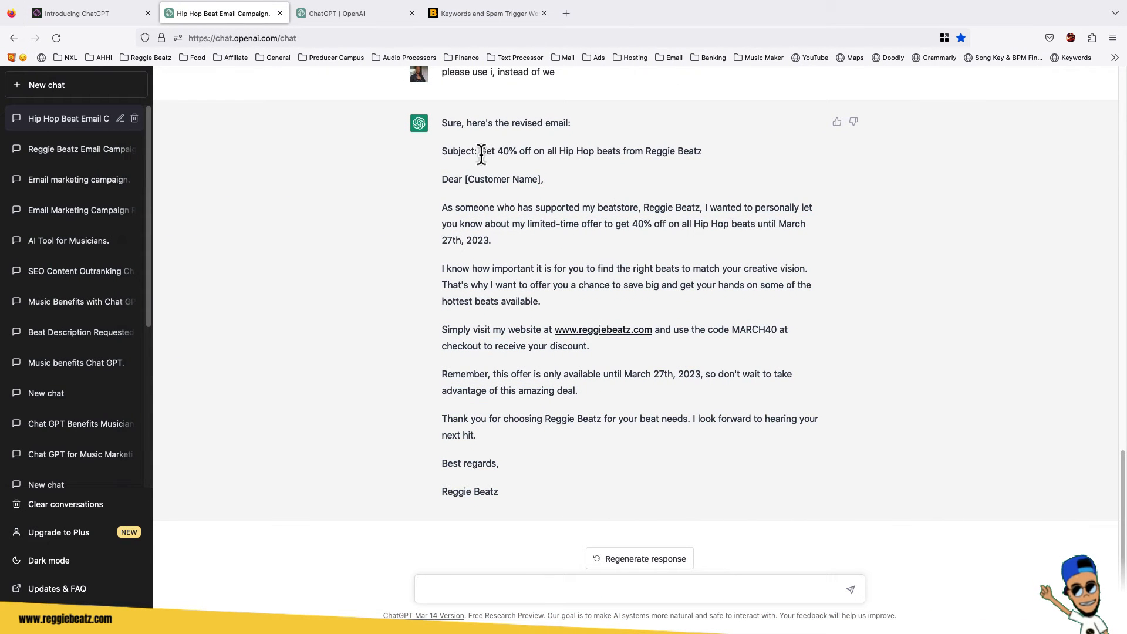
{"action": "left_click_drag", "start_coordinate": [481, 152], "coordinate": [717, 154]}
{"action": "key", "text": "ctrl+c"}
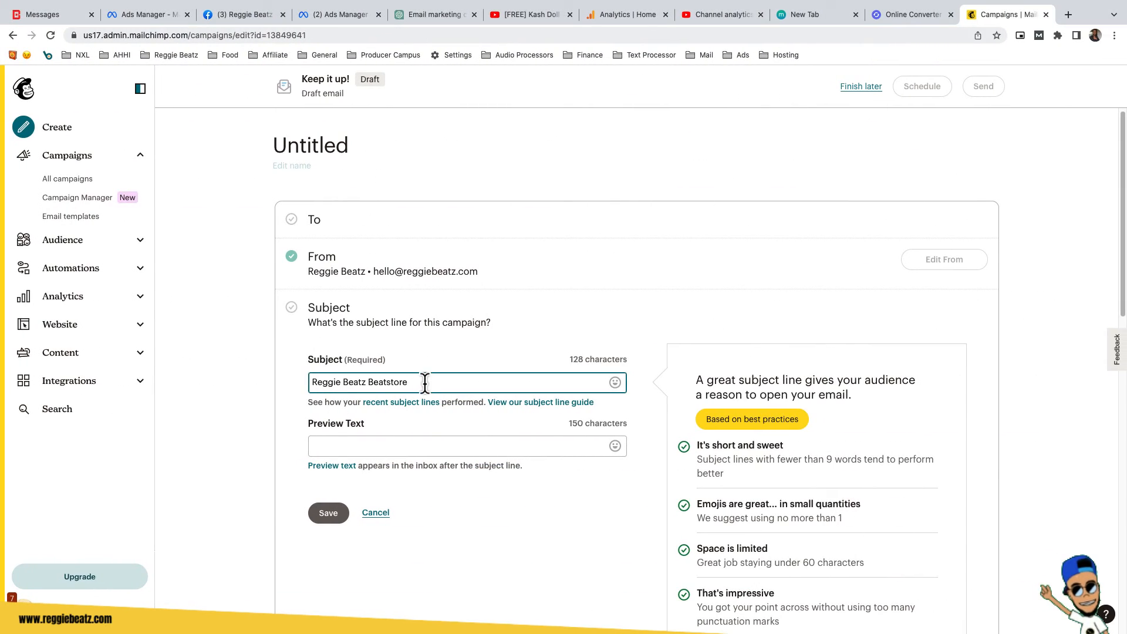
{"action": "left_click_drag", "start_coordinate": [423, 383], "coordinate": [241, 367]}
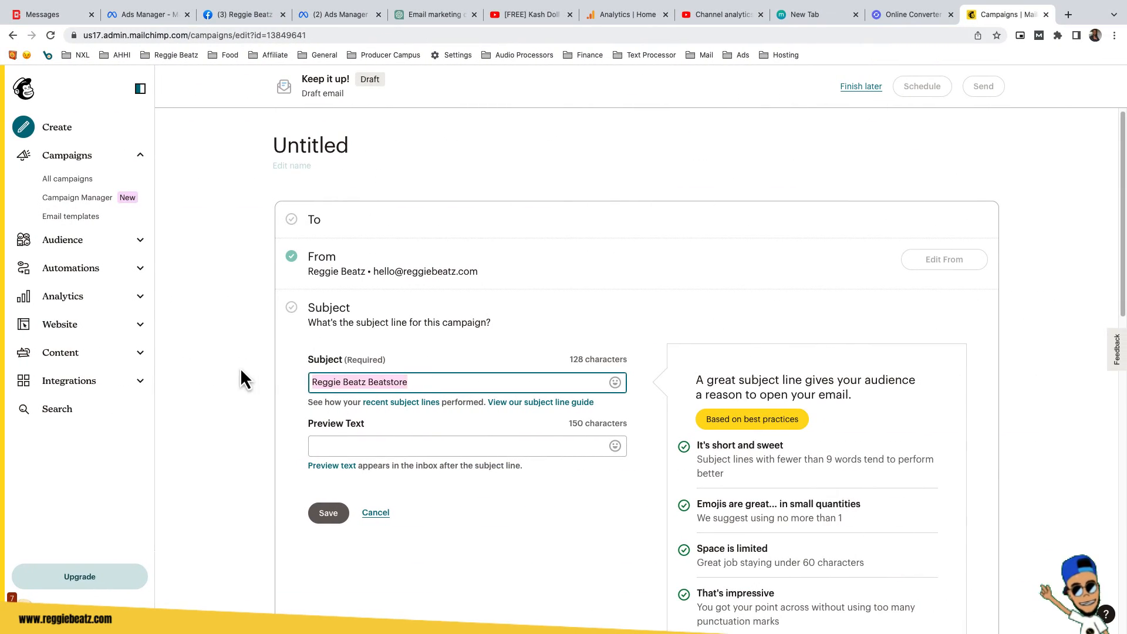
{"action": "key", "text": "ctrl+v"}
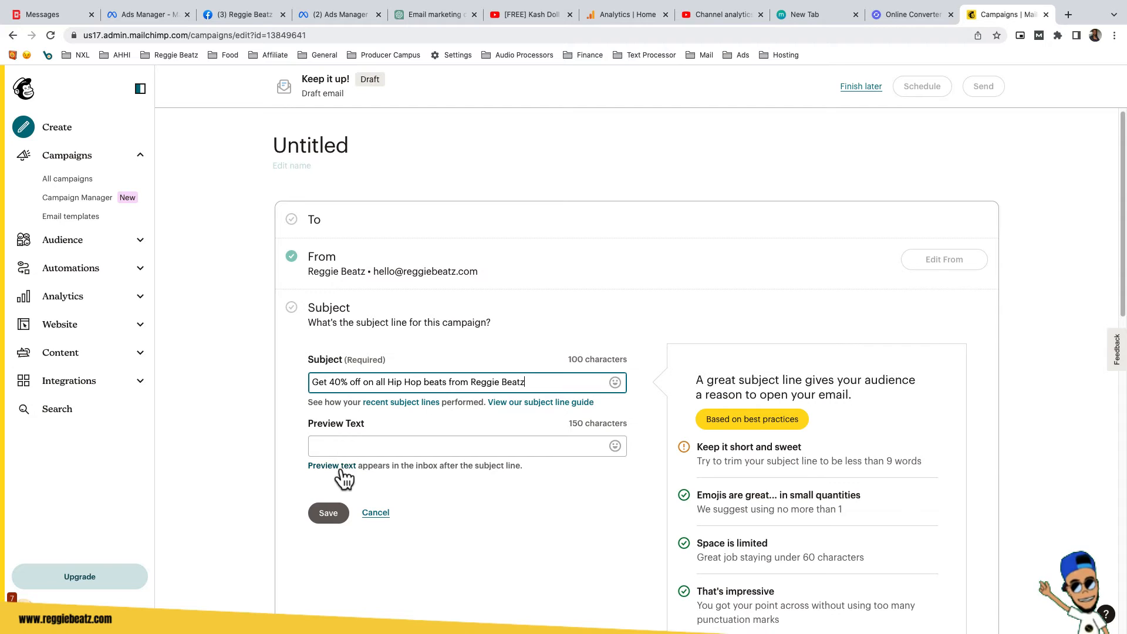
{"action": "left_click", "coordinate": [326, 514]}
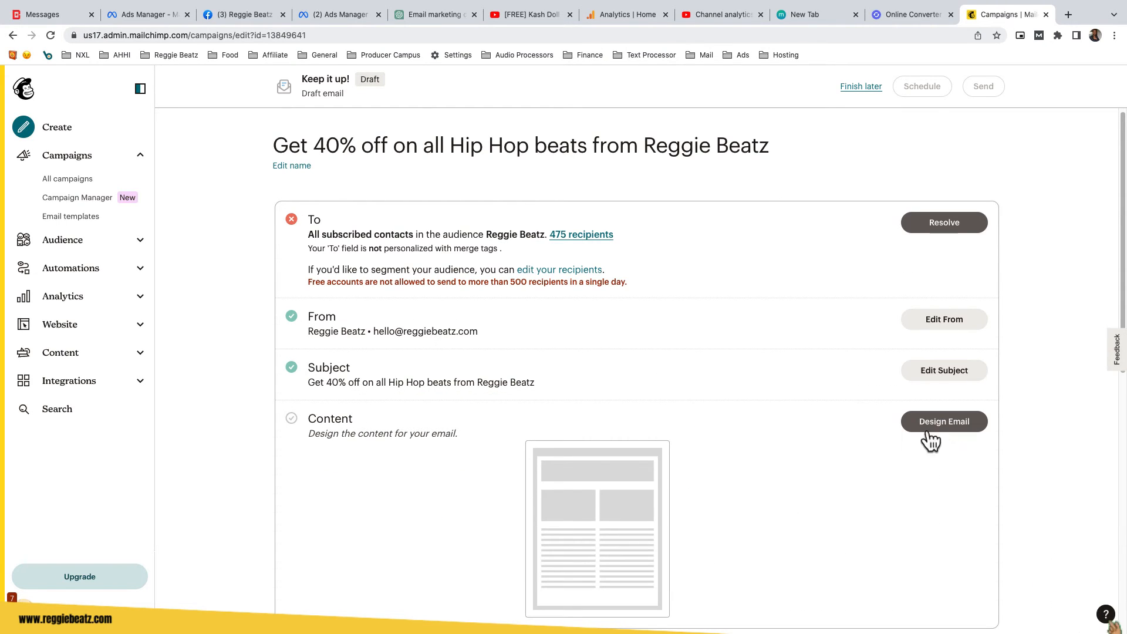
Start designing the campaign email and copy the revised ChatGPT email body from greeting to sign-off.
{"action": "scroll", "coordinate": [379, 419], "scroll_direction": "down", "scroll_amount": 3}
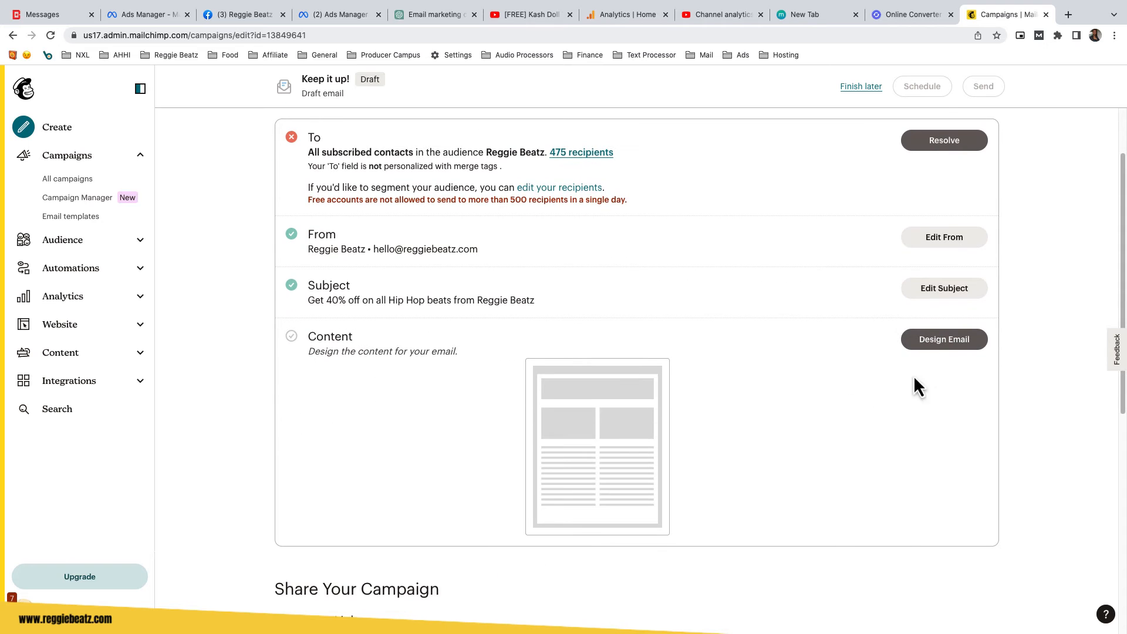
{"action": "left_click", "coordinate": [939, 344]}
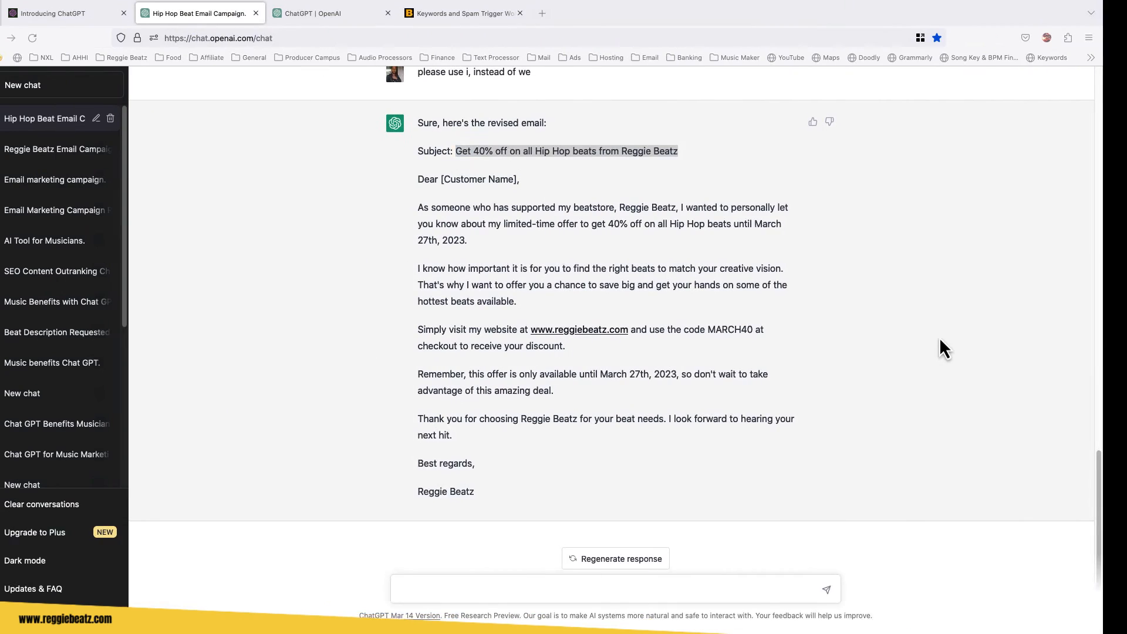
{"action": "left_click_drag", "start_coordinate": [444, 180], "coordinate": [539, 490]}
{"action": "key", "text": "super+c"}
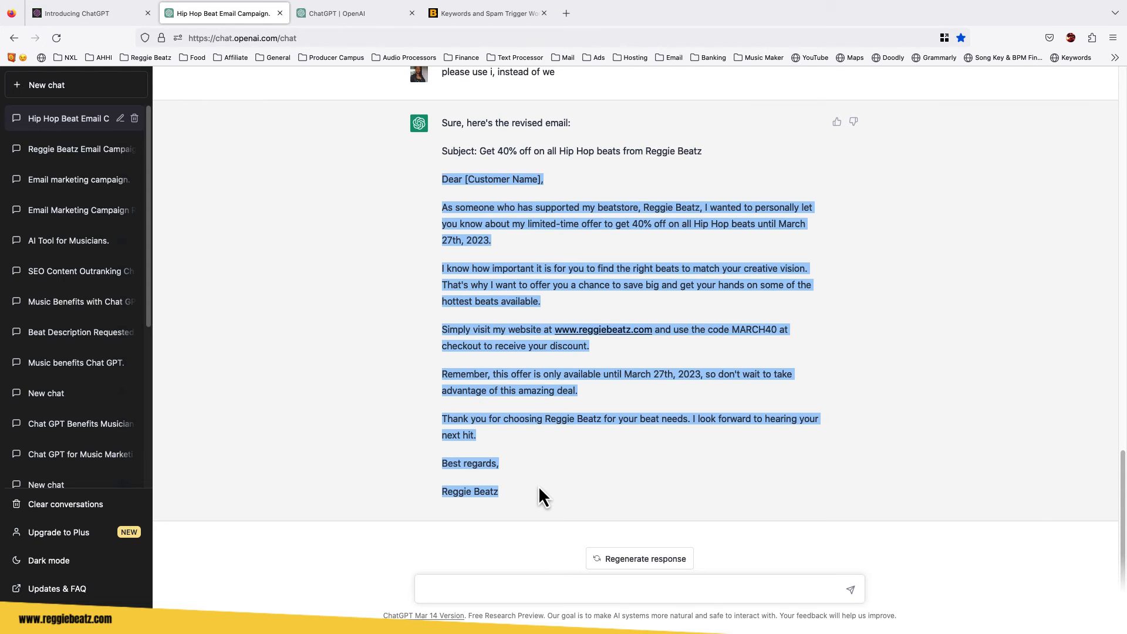
{"action": "key", "text": "ctrl+Right"}
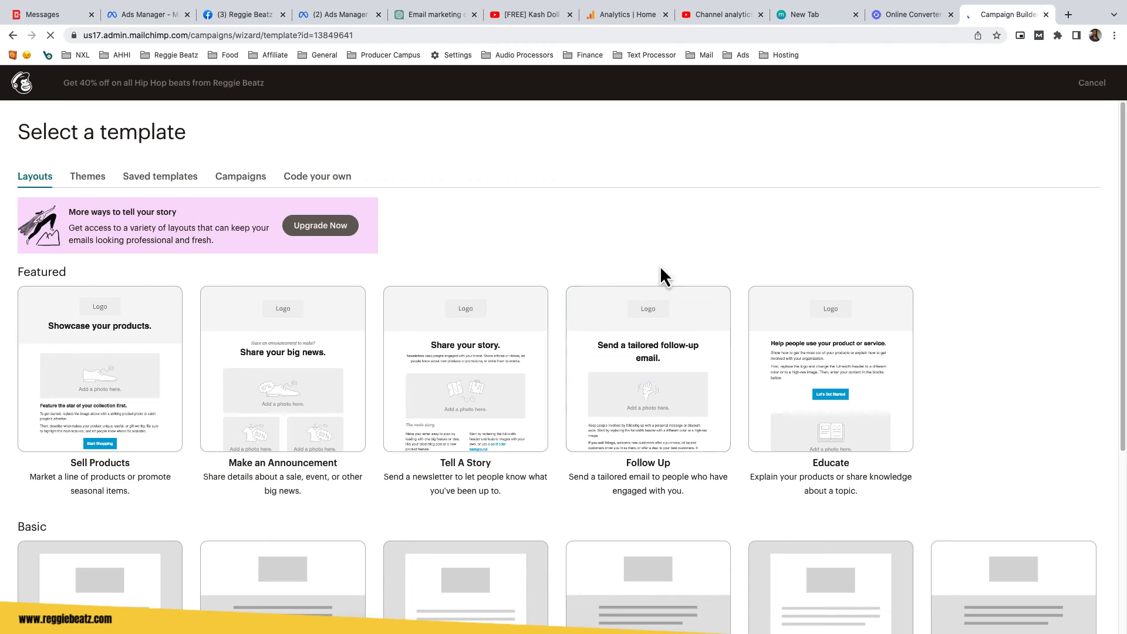
Delete the template's 'It's time to design your email' heading block.
{"action": "scroll", "coordinate": [721, 234], "scroll_direction": "down", "scroll_amount": 5}
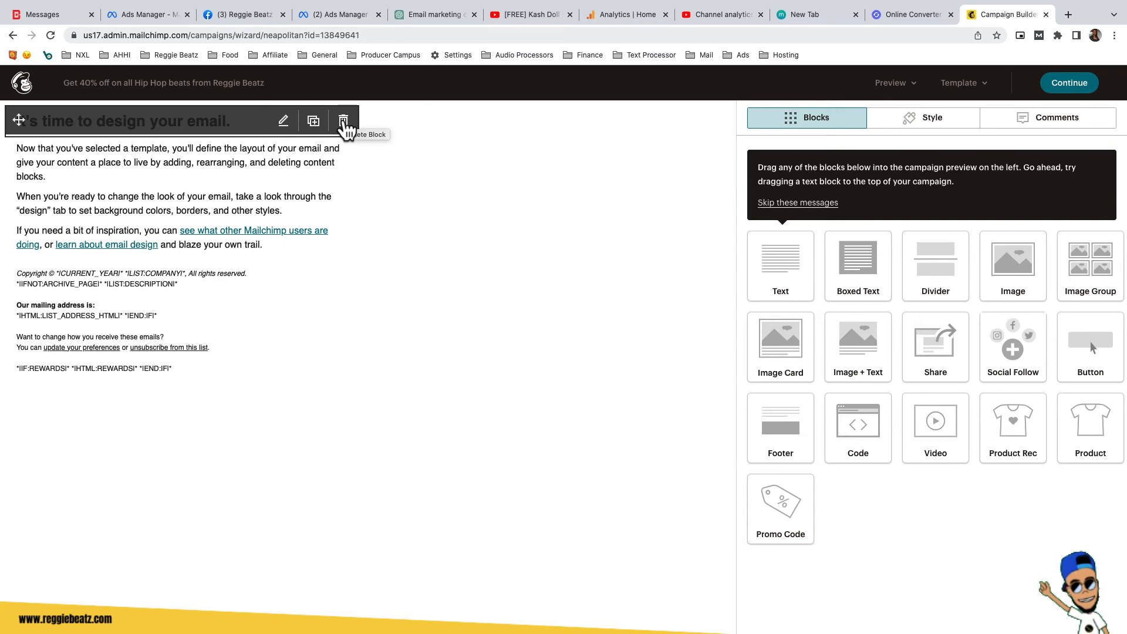
{"action": "left_click", "coordinate": [344, 121]}
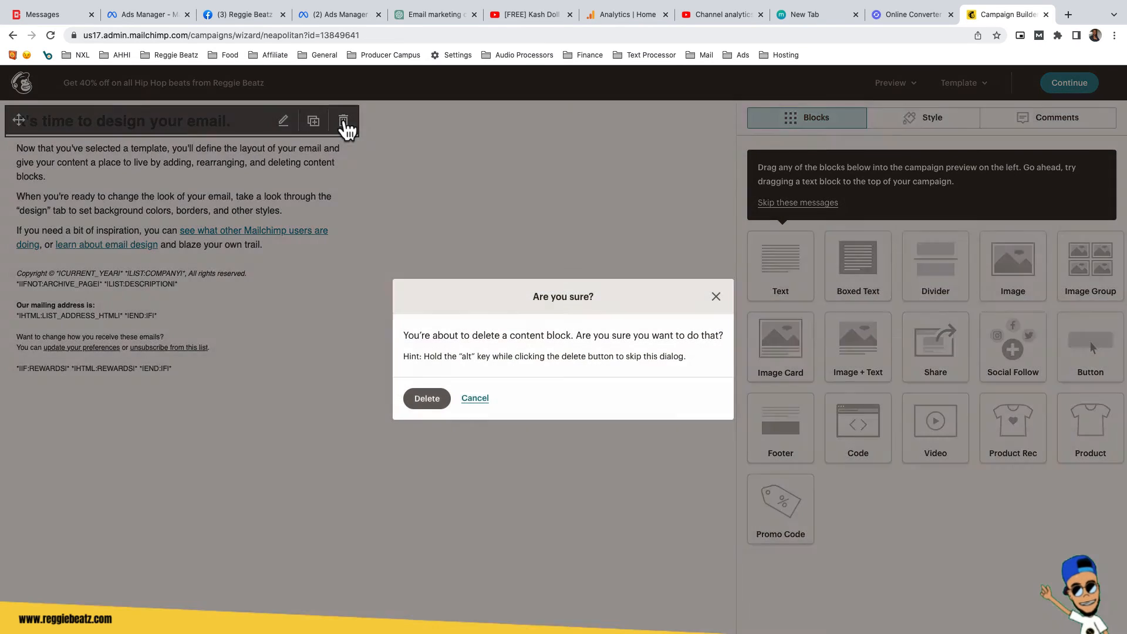
{"action": "left_click", "coordinate": [427, 399]}
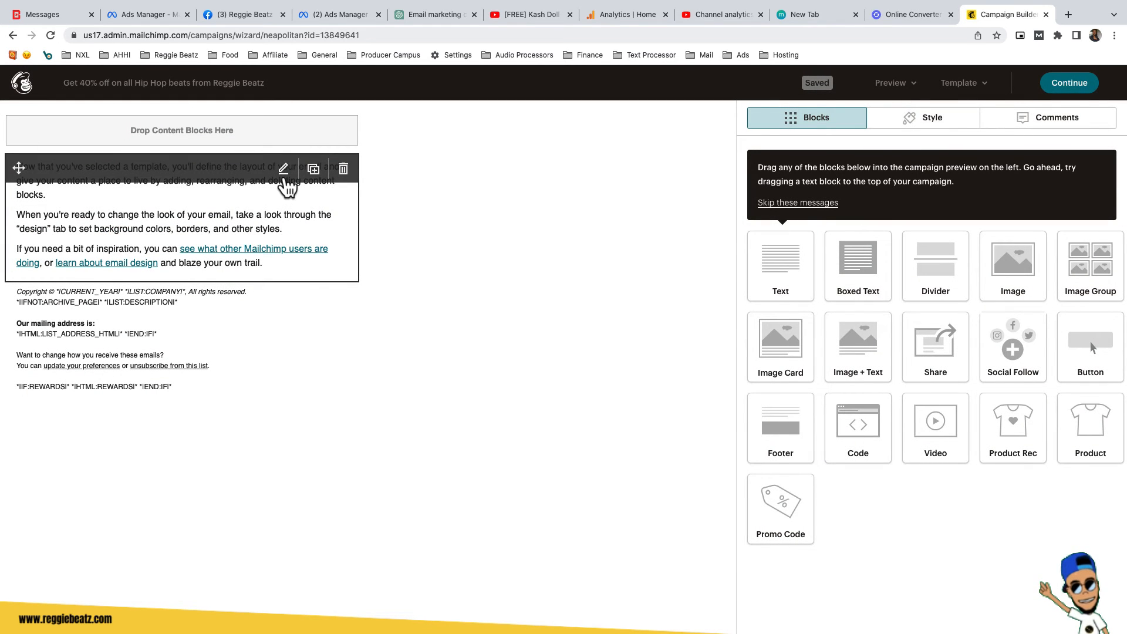
Replace the template text block's content with the copied ChatGPT email.
{"action": "left_click", "coordinate": [284, 172]}
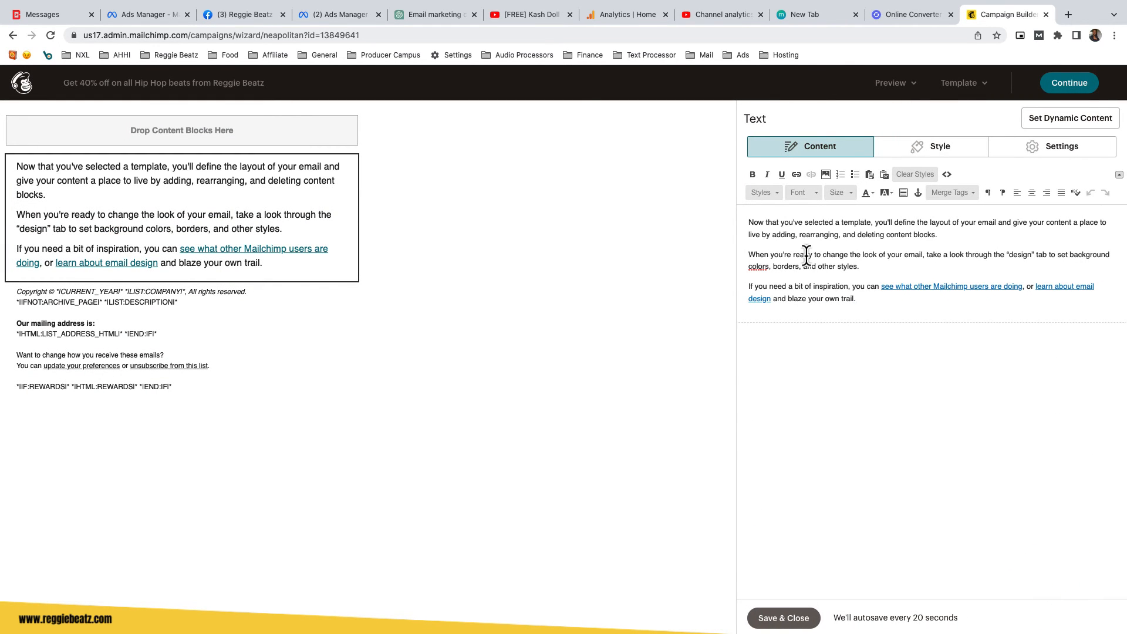
{"action": "key", "text": "super+a"}
{"action": "key", "text": "super+v"}
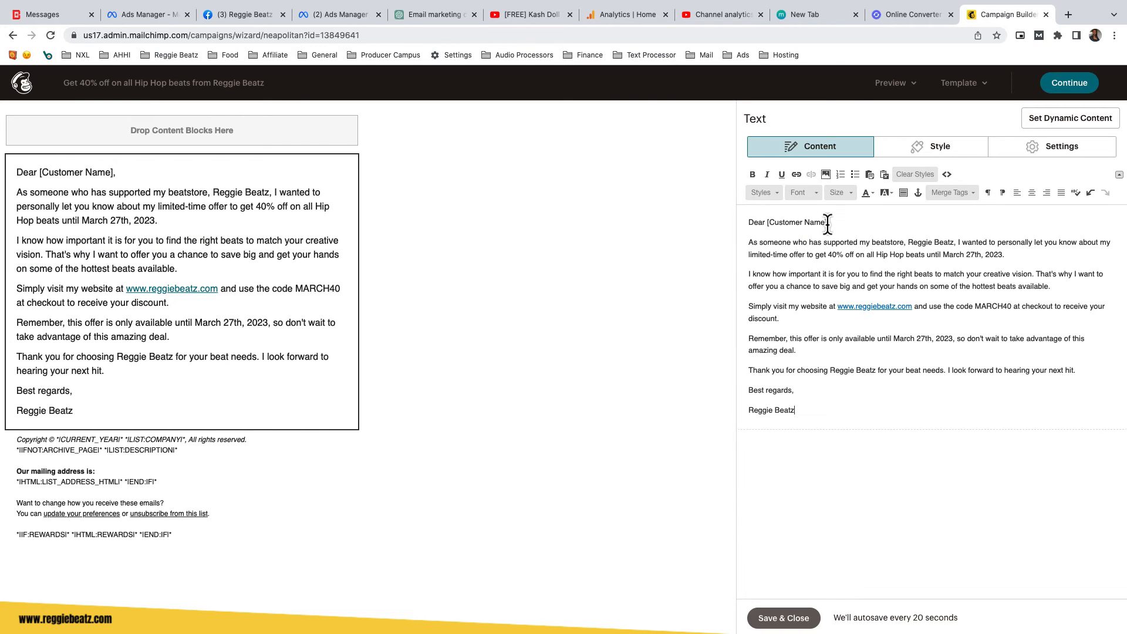
Replace the [Customer Name] placeholder with the First Name merge tag.
{"action": "left_click_drag", "start_coordinate": [828, 224], "coordinate": [766, 227]}
{"action": "left_click", "coordinate": [943, 195]}
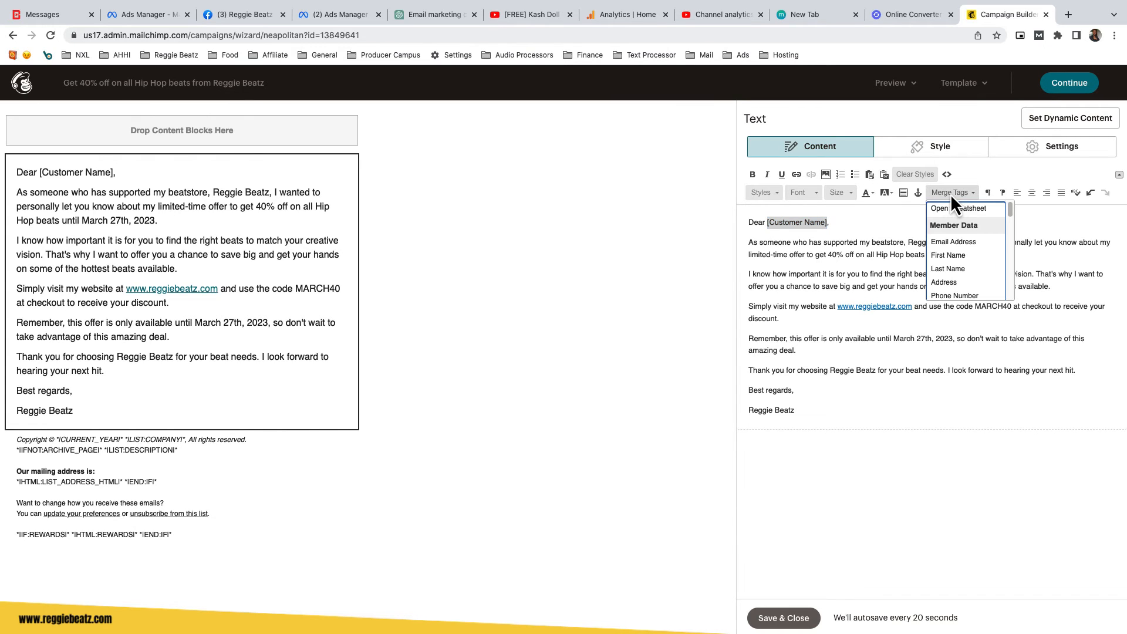
{"action": "left_click", "coordinate": [950, 256]}
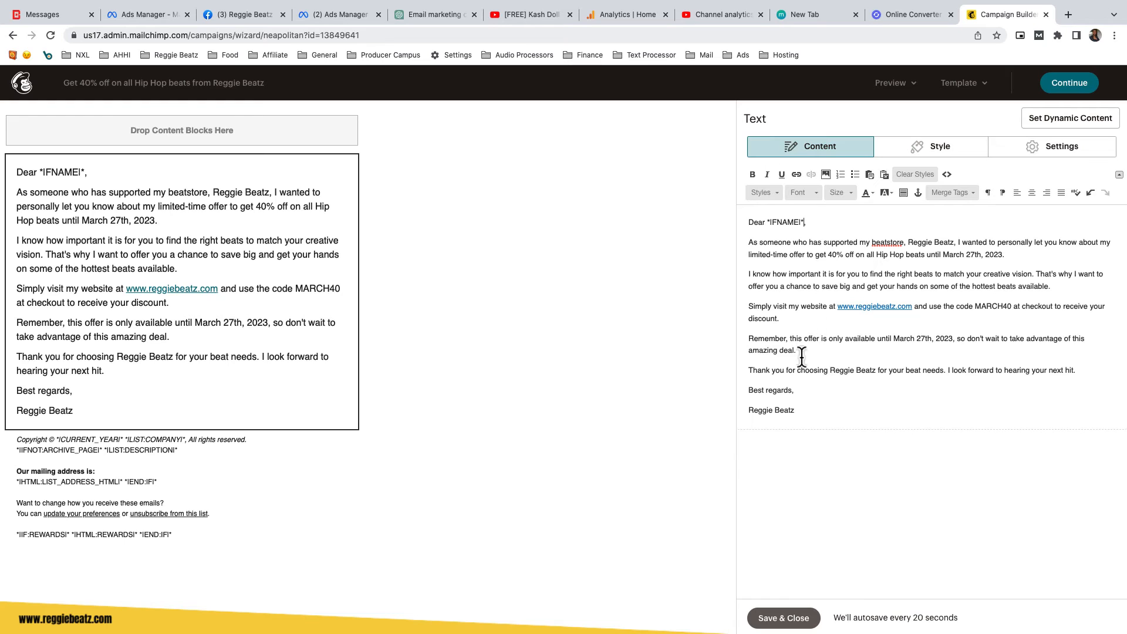
Set all the text in the block to font size 16 and center-align it.
{"action": "key", "text": "super+a"}
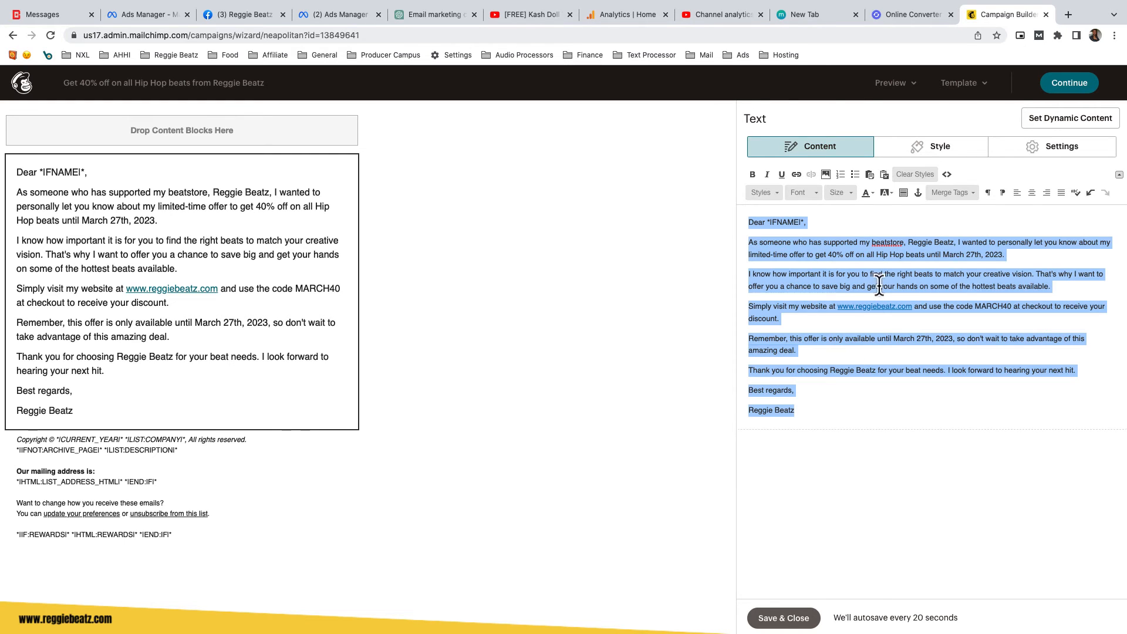
{"action": "left_click", "coordinate": [851, 196]}
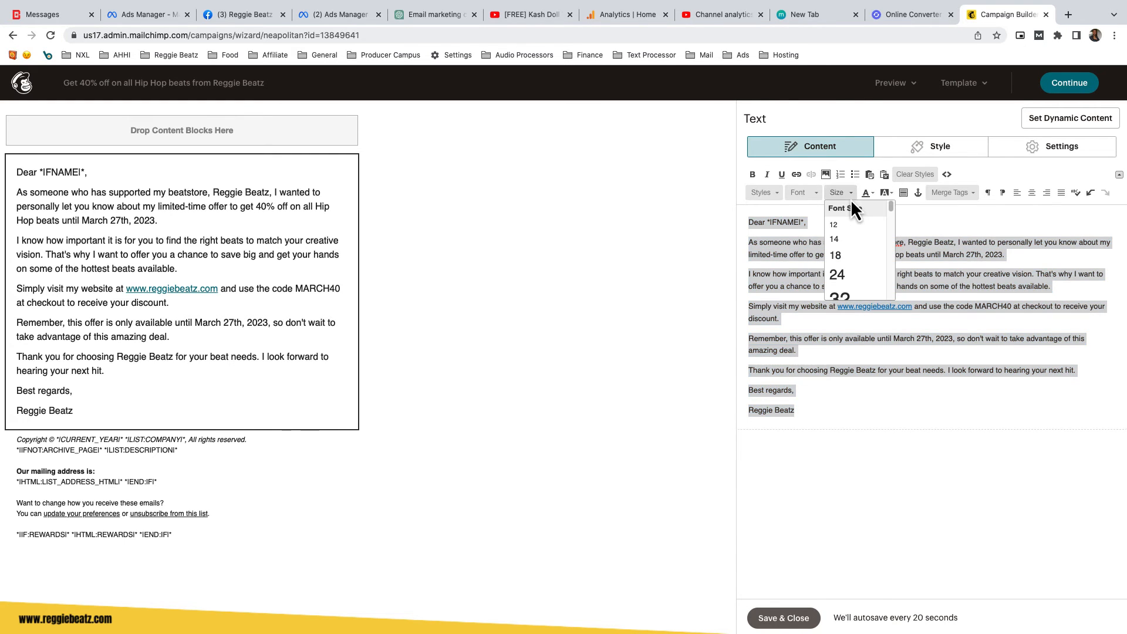
{"action": "left_click", "coordinate": [844, 241]}
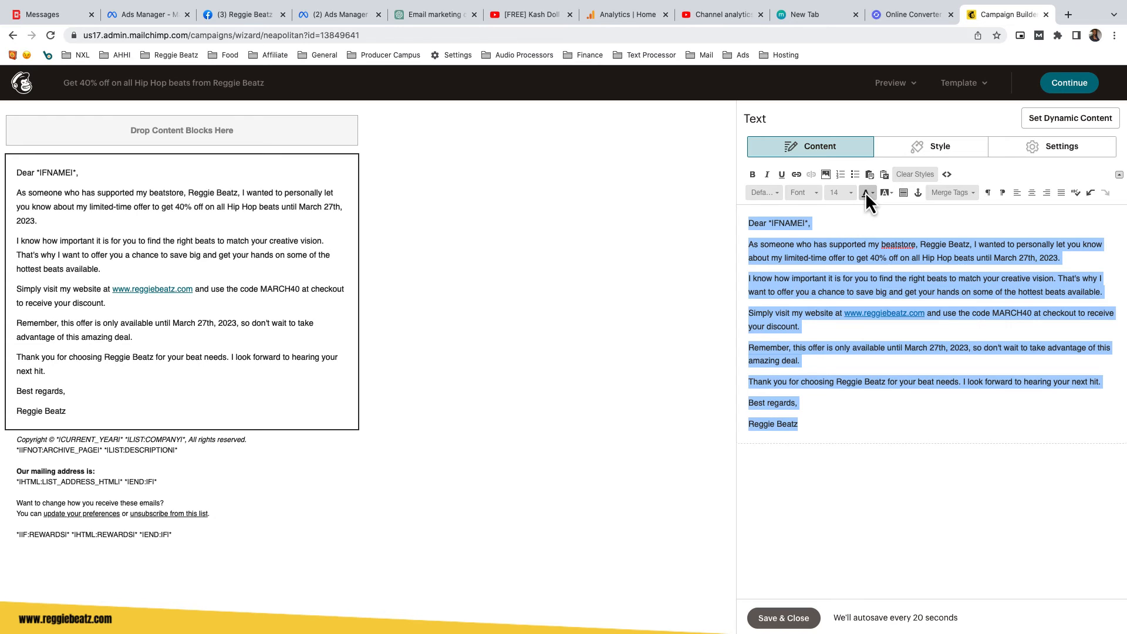
{"action": "left_click", "coordinate": [838, 196]}
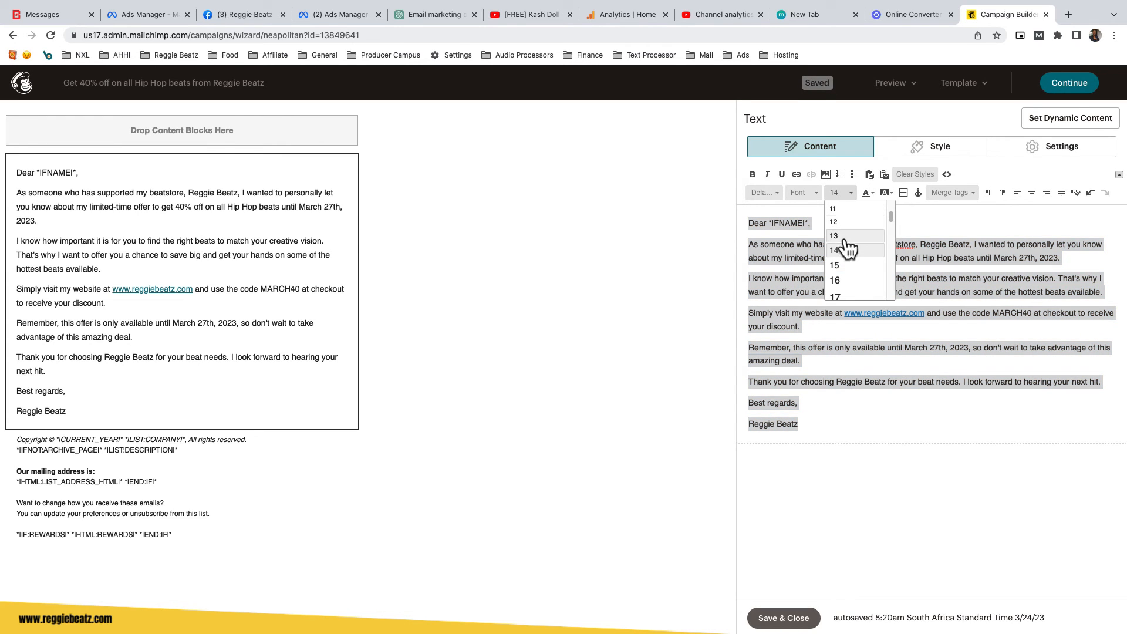
{"action": "left_click", "coordinate": [844, 281]}
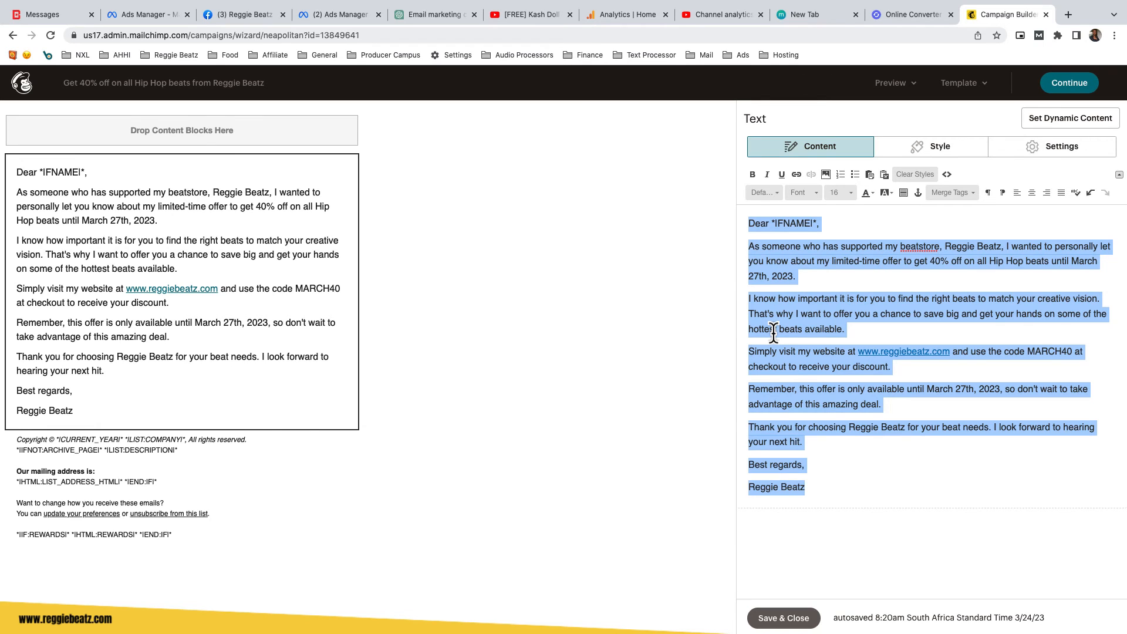
{"action": "left_click", "coordinate": [1031, 194]}
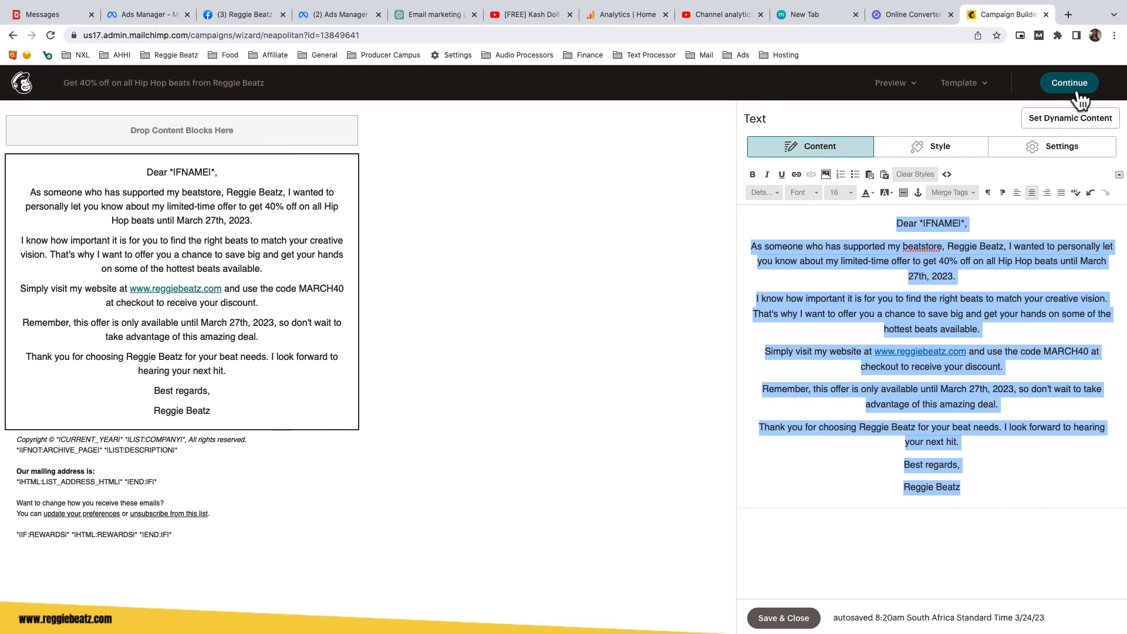
{"action": "left_click", "coordinate": [1023, 292]}
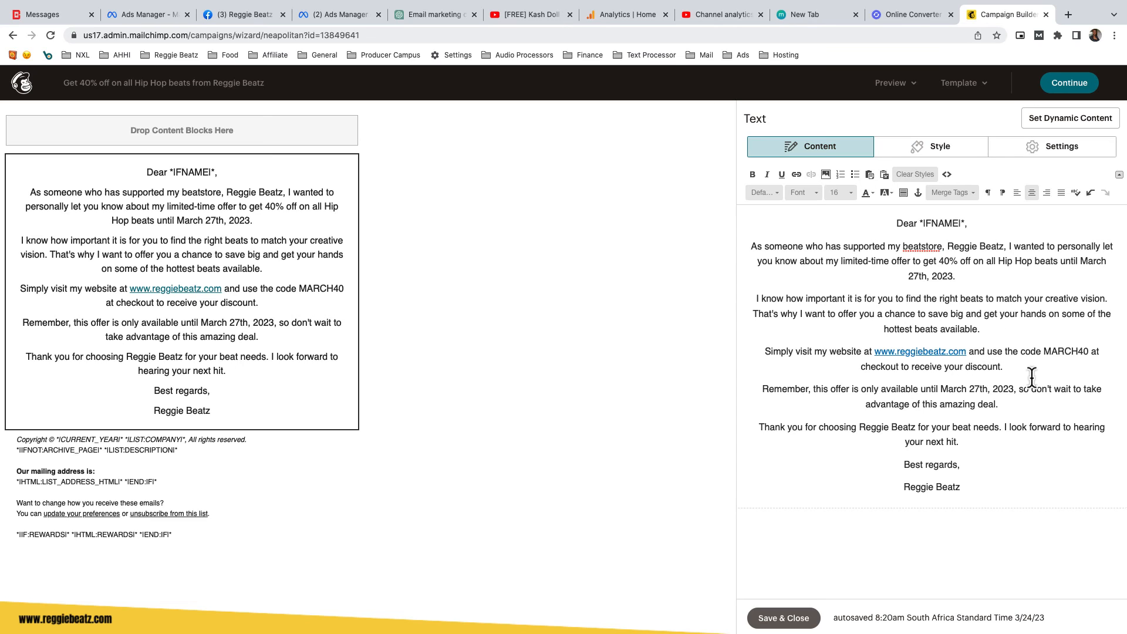
Replace the discount code MARCH40 with "RBB40" in quotes.
{"action": "left_click_drag", "start_coordinate": [1045, 353], "coordinate": [1088, 355]}
{"action": "type", "text": "\"RBB4"}
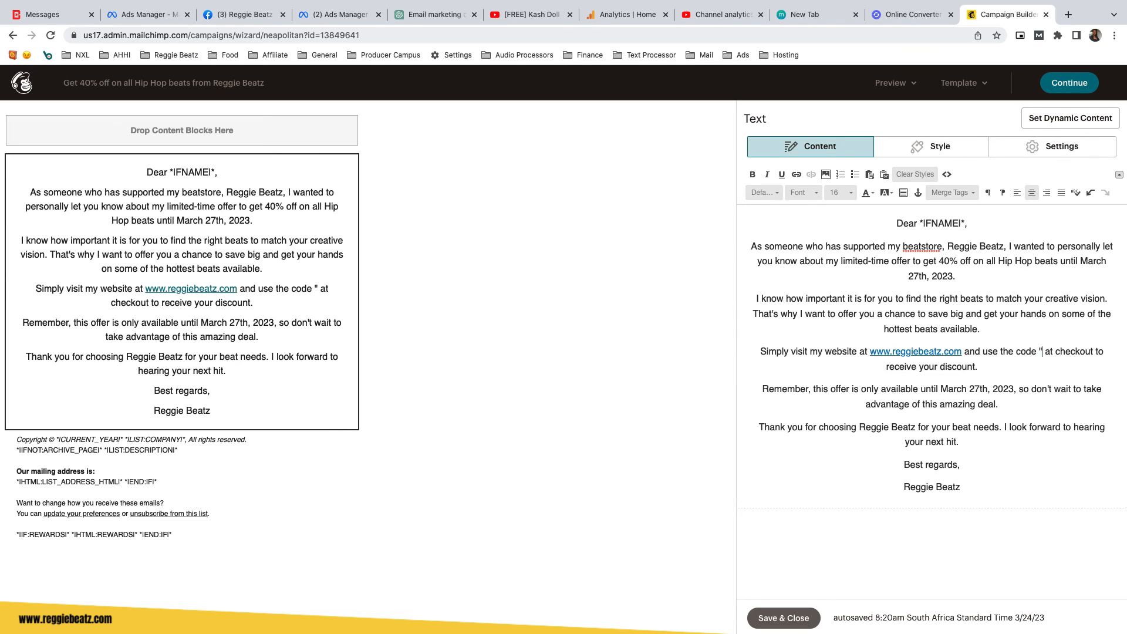
{"action": "type", "text": "0"}
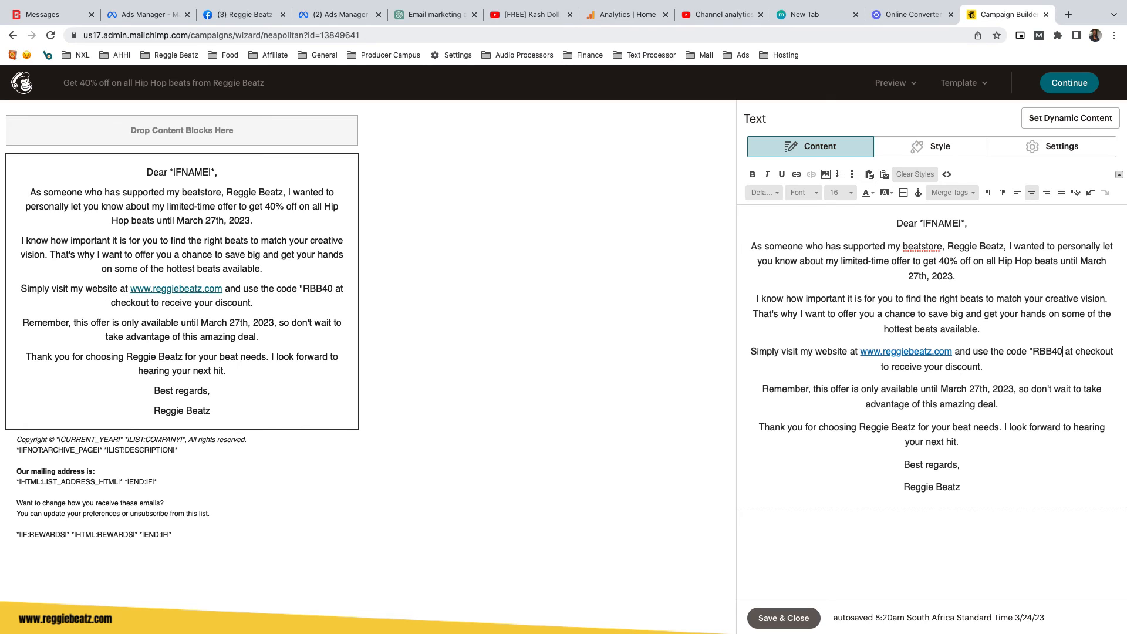
{"action": "type", "text": "\""}
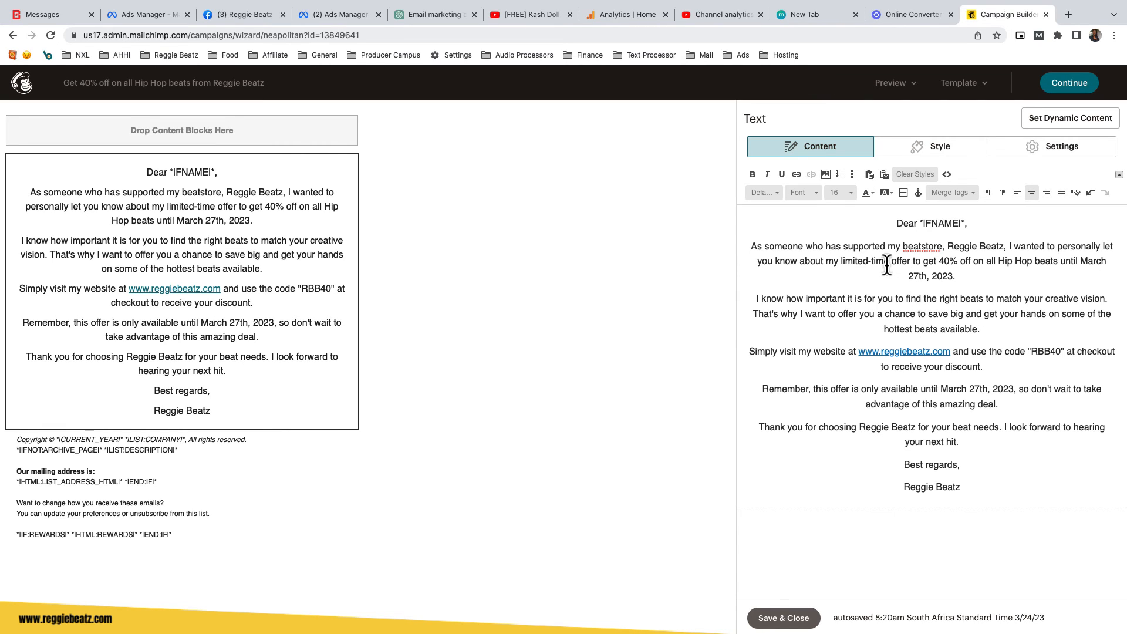
Finish the email design and return to the campaign overview.
{"action": "left_click_drag", "start_coordinate": [891, 263], "coordinate": [840, 262]}
{"action": "left_click", "coordinate": [1069, 85]}
{"action": "scroll", "coordinate": [664, 348], "scroll_direction": "up", "scroll_amount": 4}
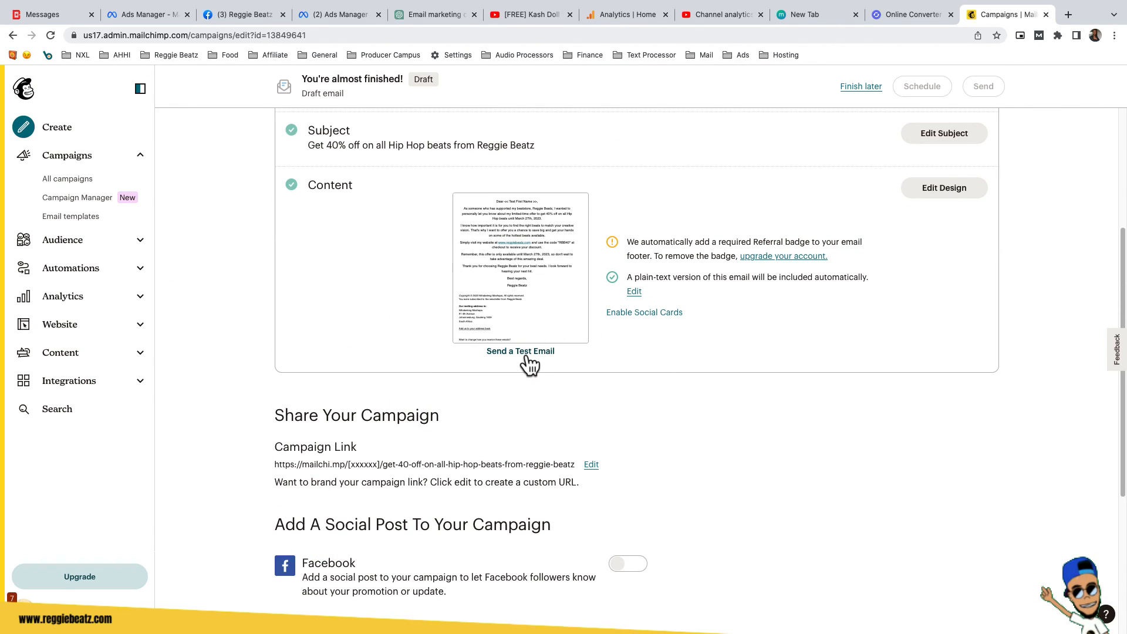
{"action": "scroll", "coordinate": [535, 322], "scroll_direction": "up", "scroll_amount": 1}
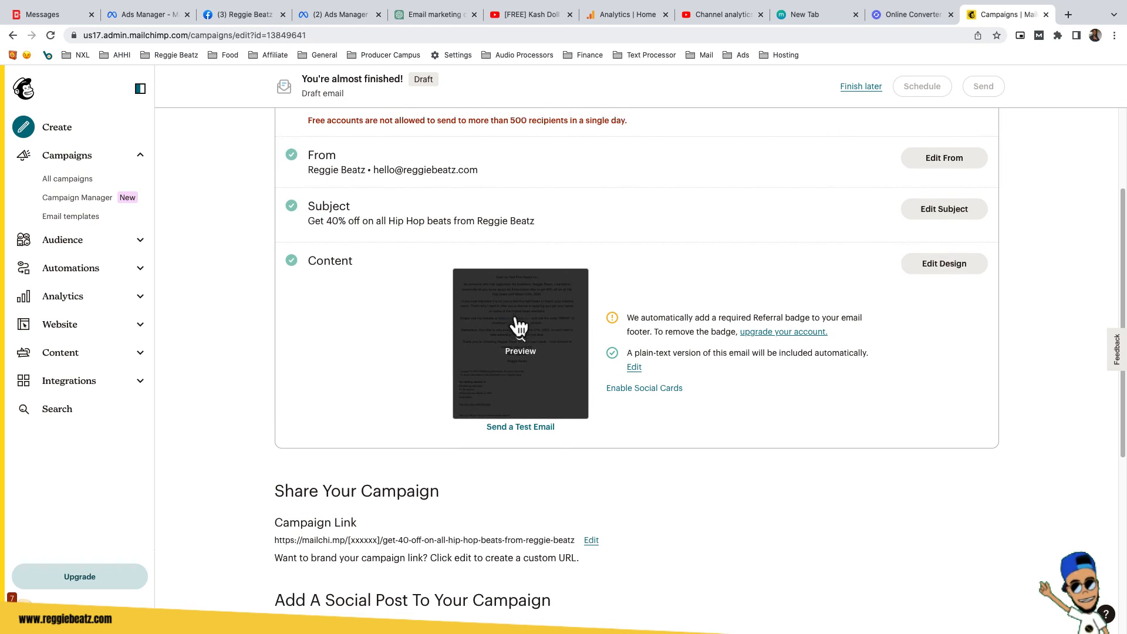
Send a test email of the campaign to the account's own address.
{"action": "scroll", "coordinate": [516, 323], "scroll_direction": "down", "scroll_amount": 2}
{"action": "left_click", "coordinate": [530, 332]}
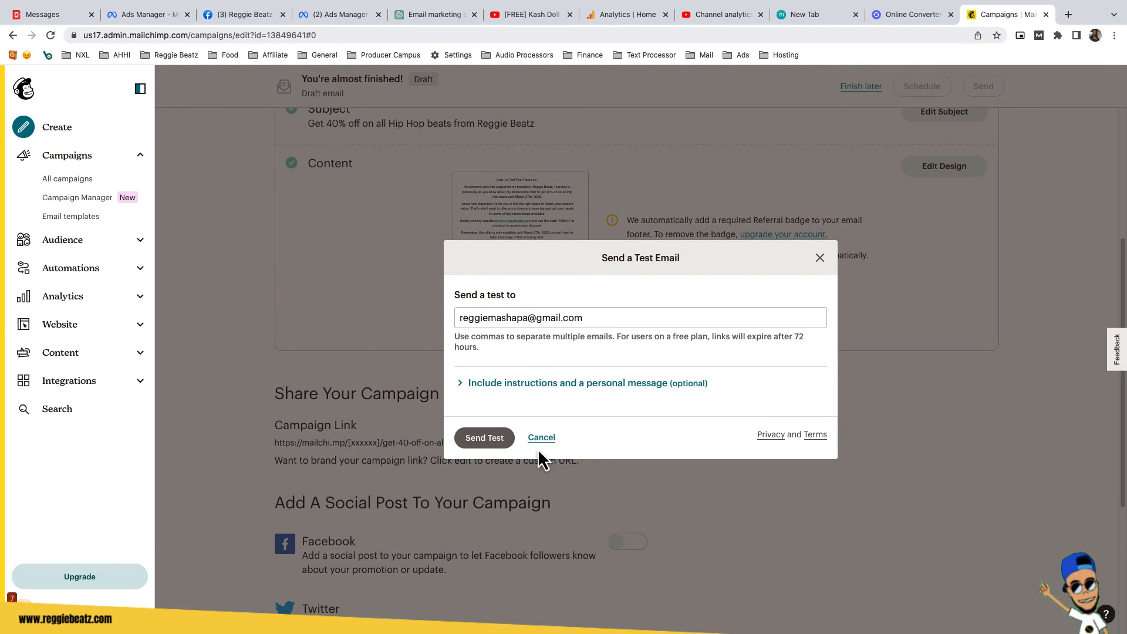
{"action": "left_click", "coordinate": [485, 438]}
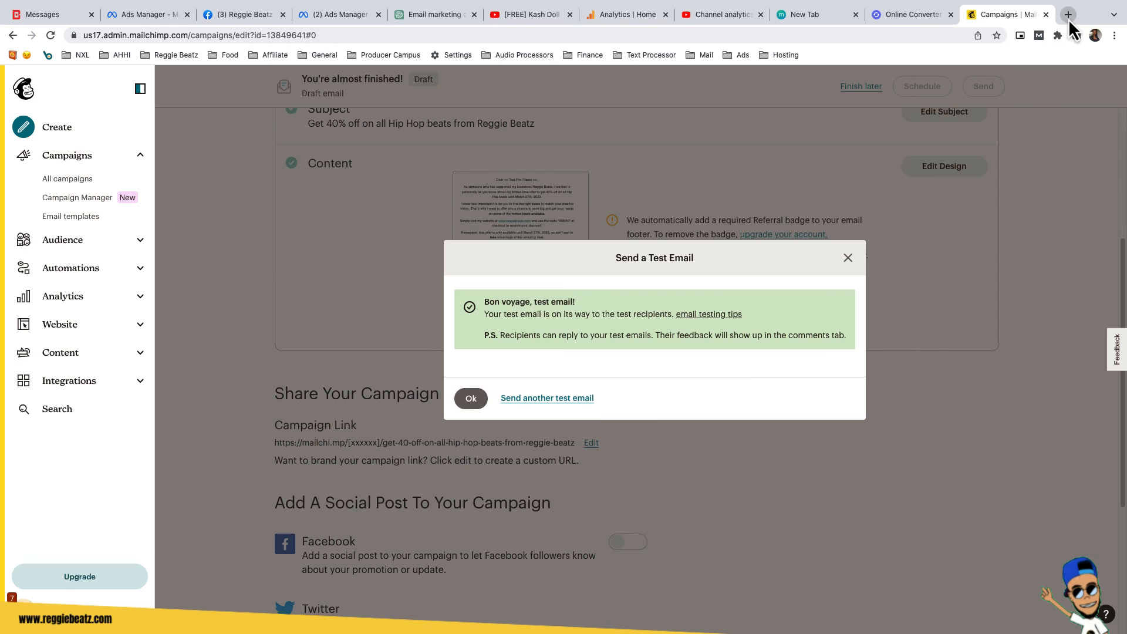
Open Gmail in a new tab and open the received test email.
{"action": "left_click", "coordinate": [1069, 16]}
{"action": "left_click", "coordinate": [187, 55]}
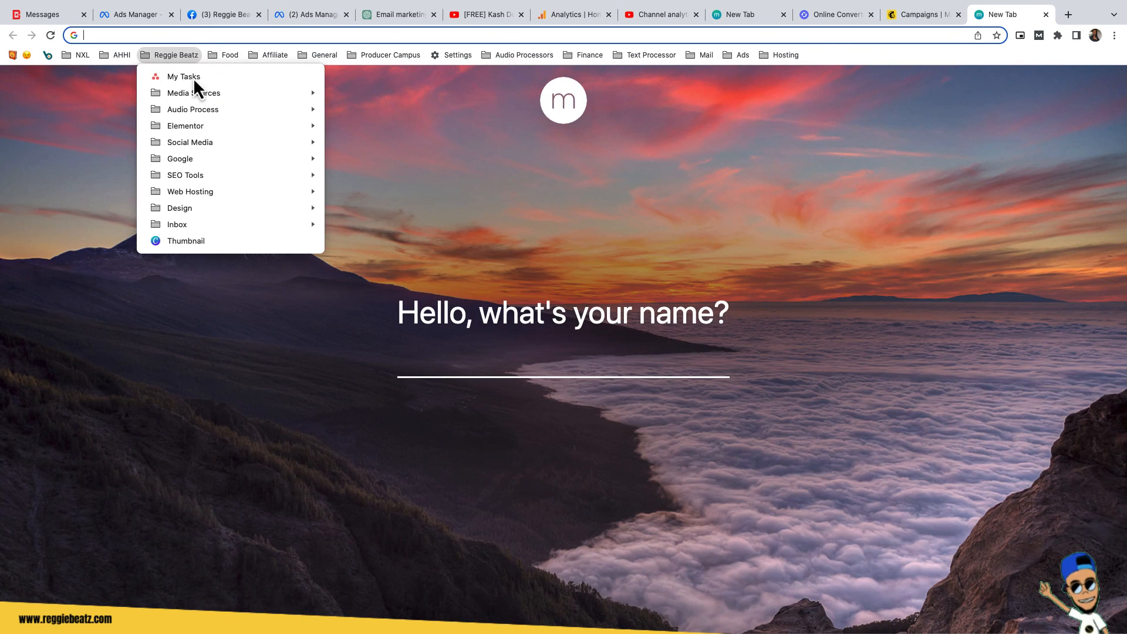
{"action": "mouse_move", "coordinate": [251, 164]}
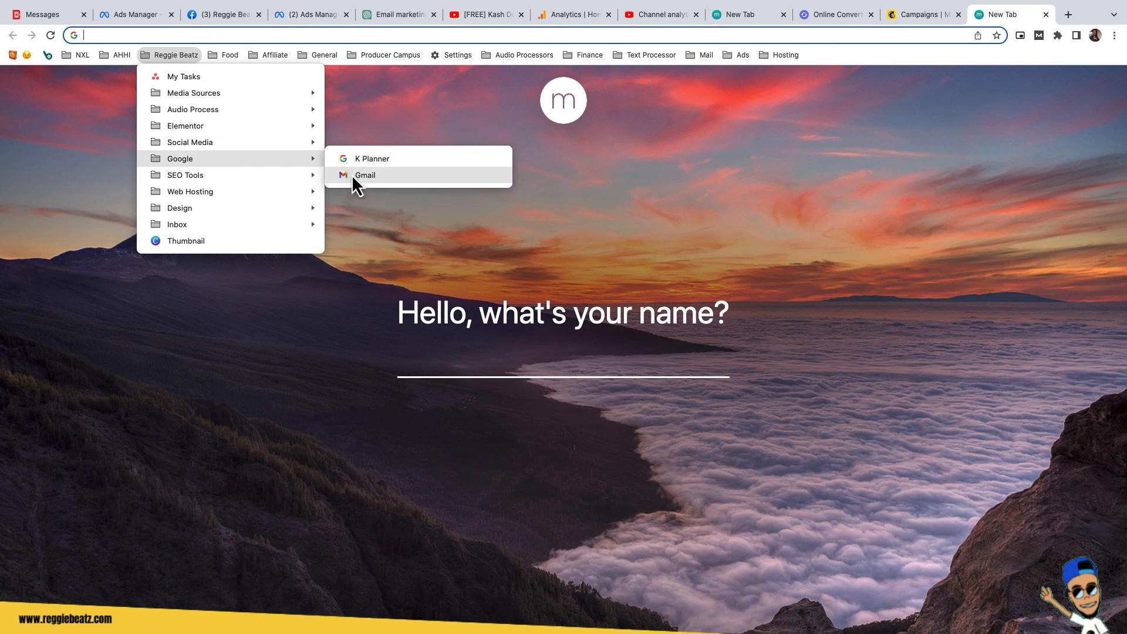
{"action": "left_click", "coordinate": [351, 175]}
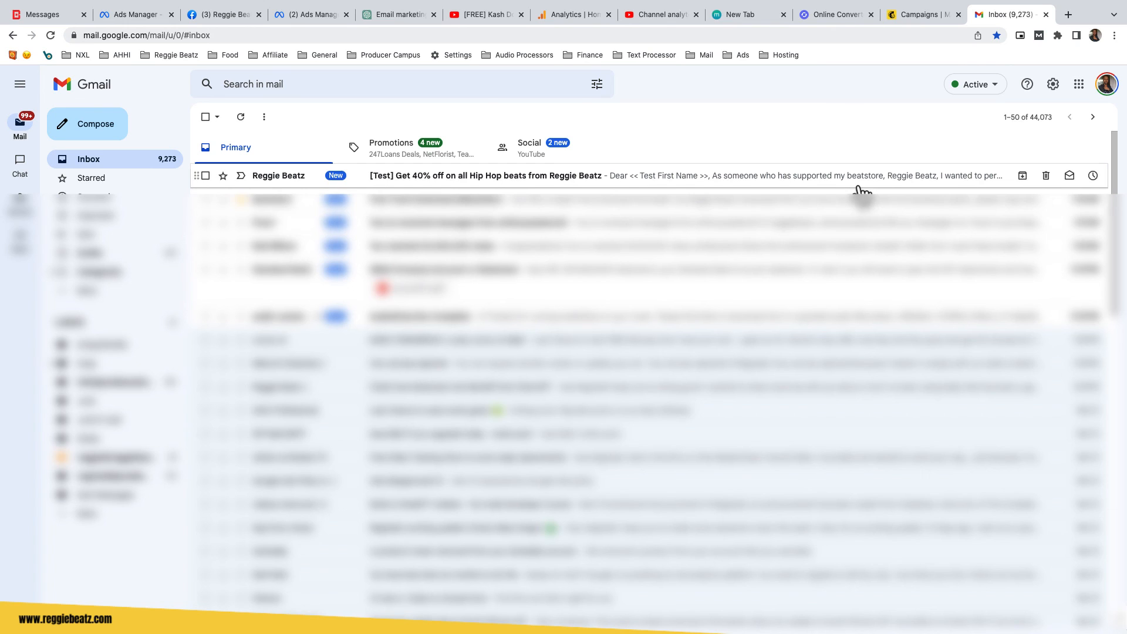
{"action": "left_click", "coordinate": [591, 177]}
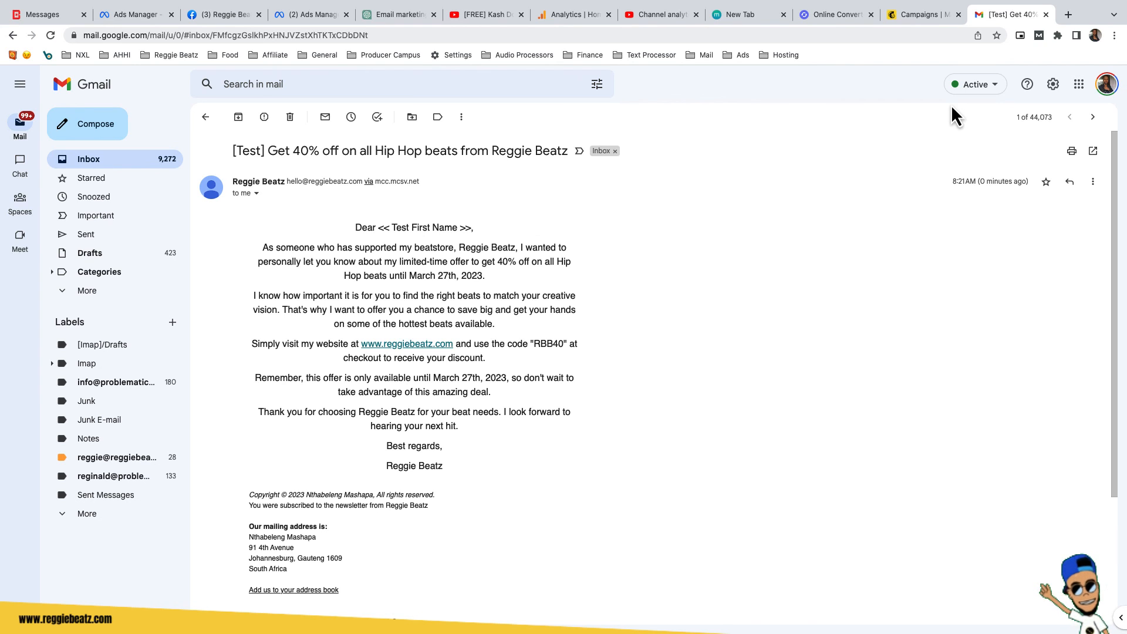
{"action": "mouse_move", "coordinate": [978, 2]}
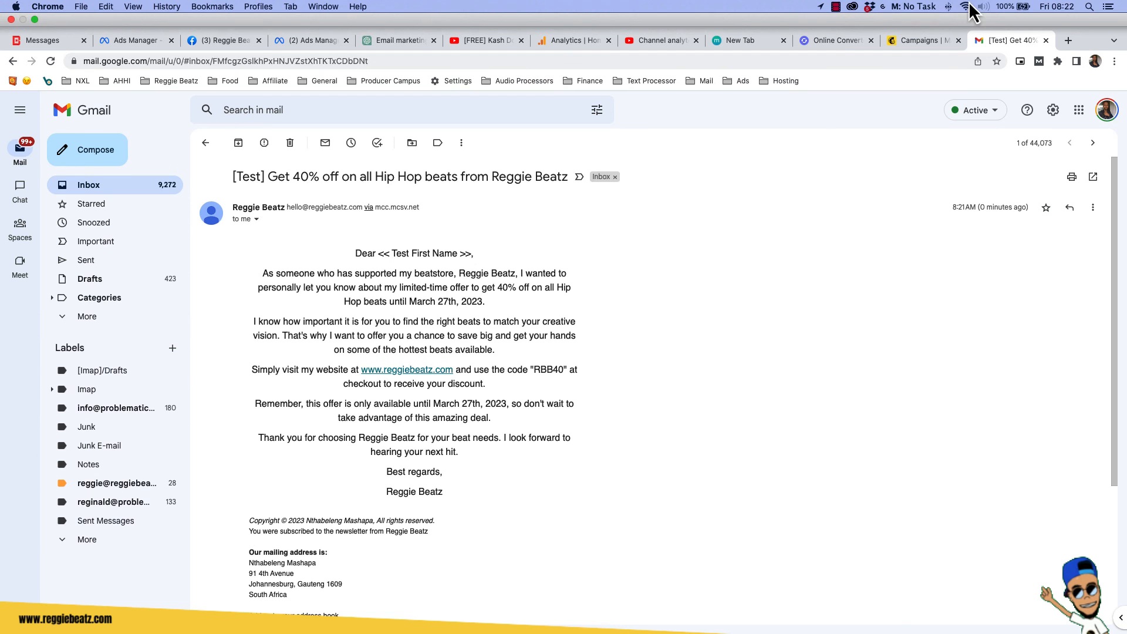
{"action": "left_click", "coordinate": [836, 7]}
{"action": "left_click", "coordinate": [848, 22]}
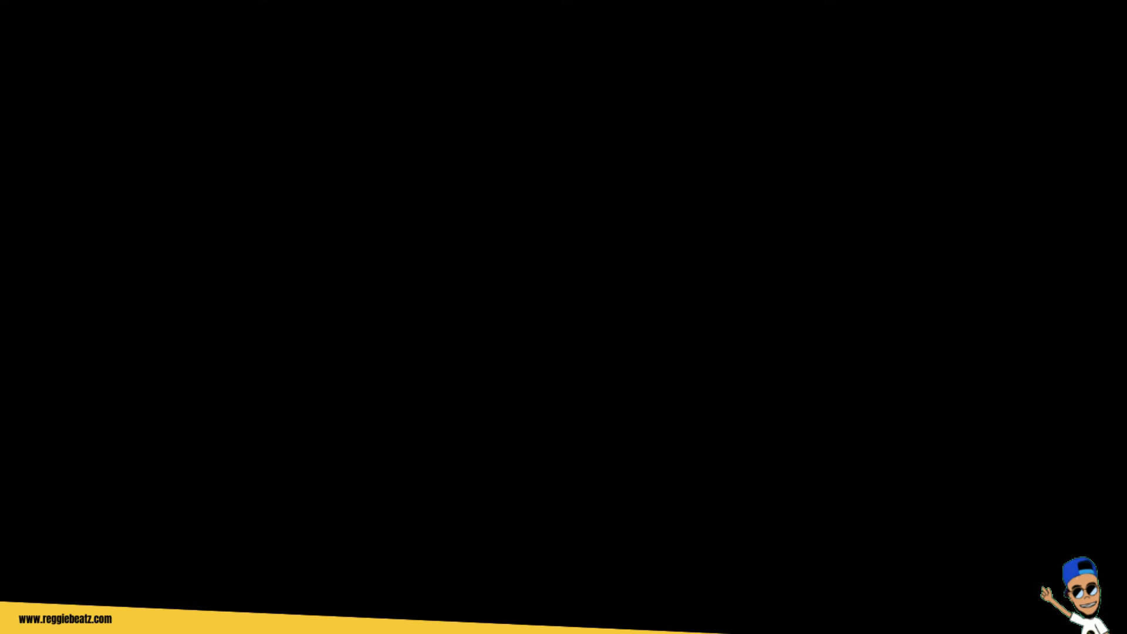